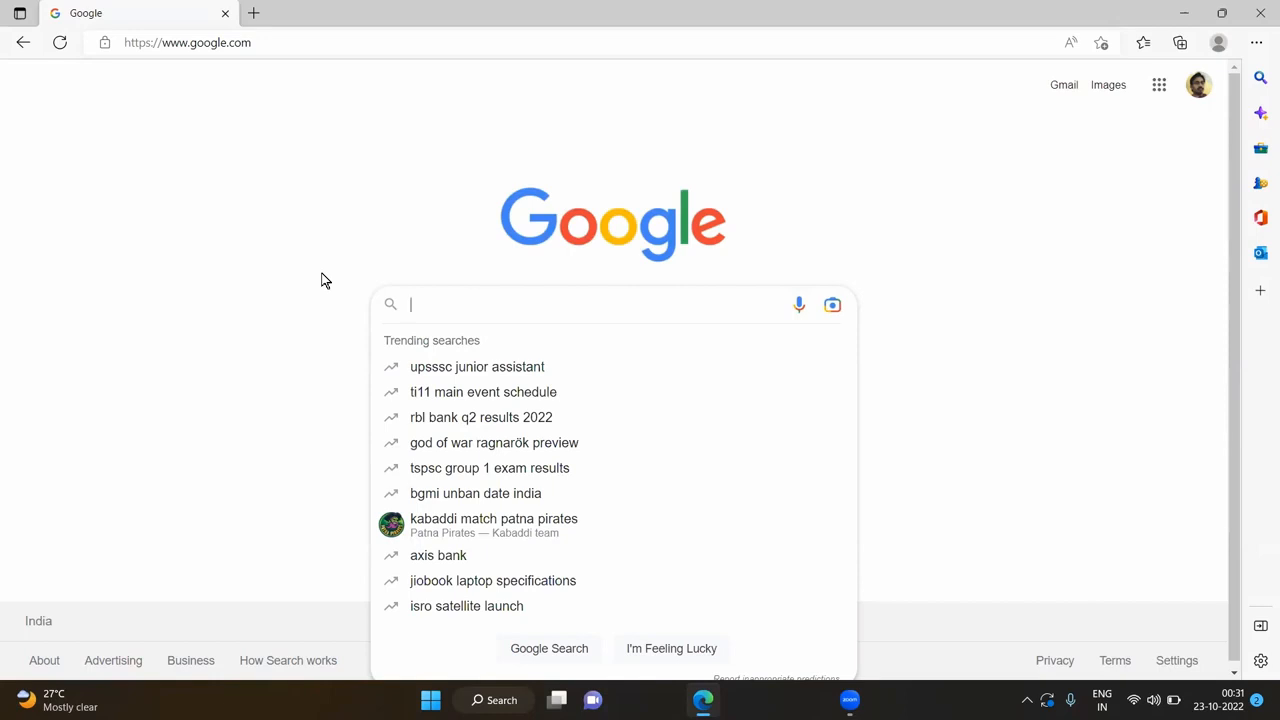
- Search Google for 'postgressql enterprise db'
{"action": "type", "text": "po"}
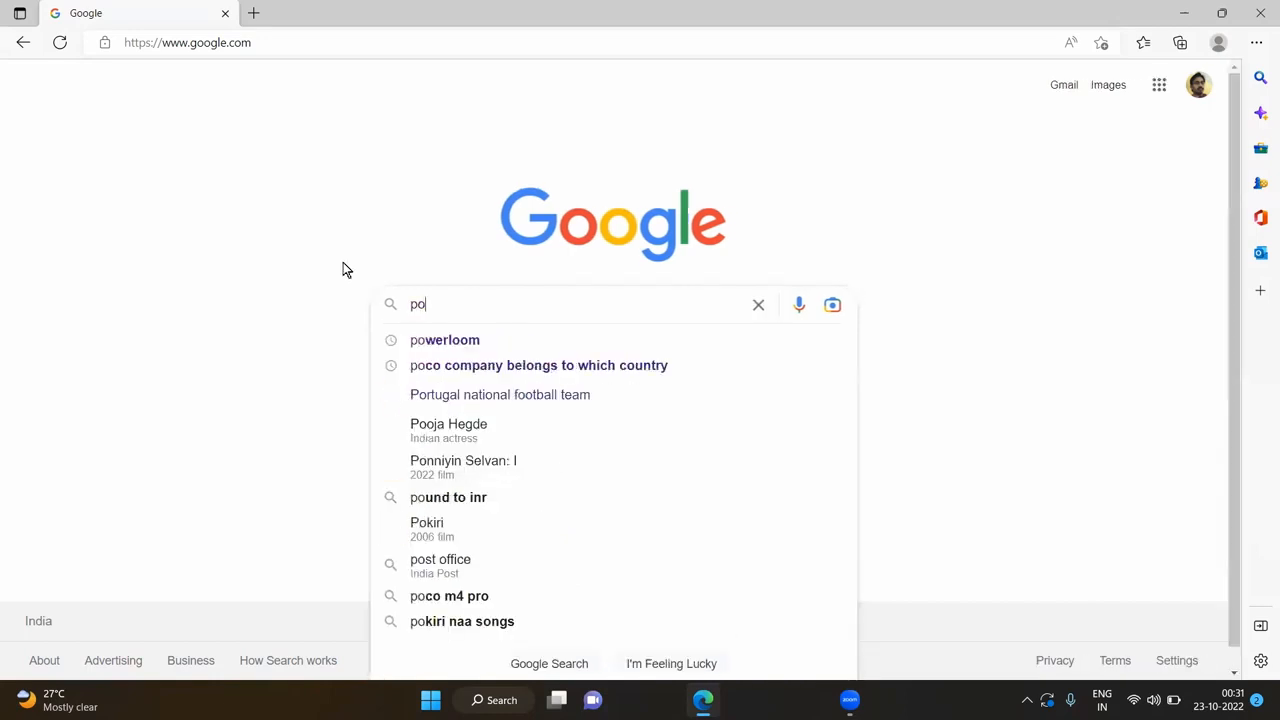
{"action": "type", "text": "stgres"}
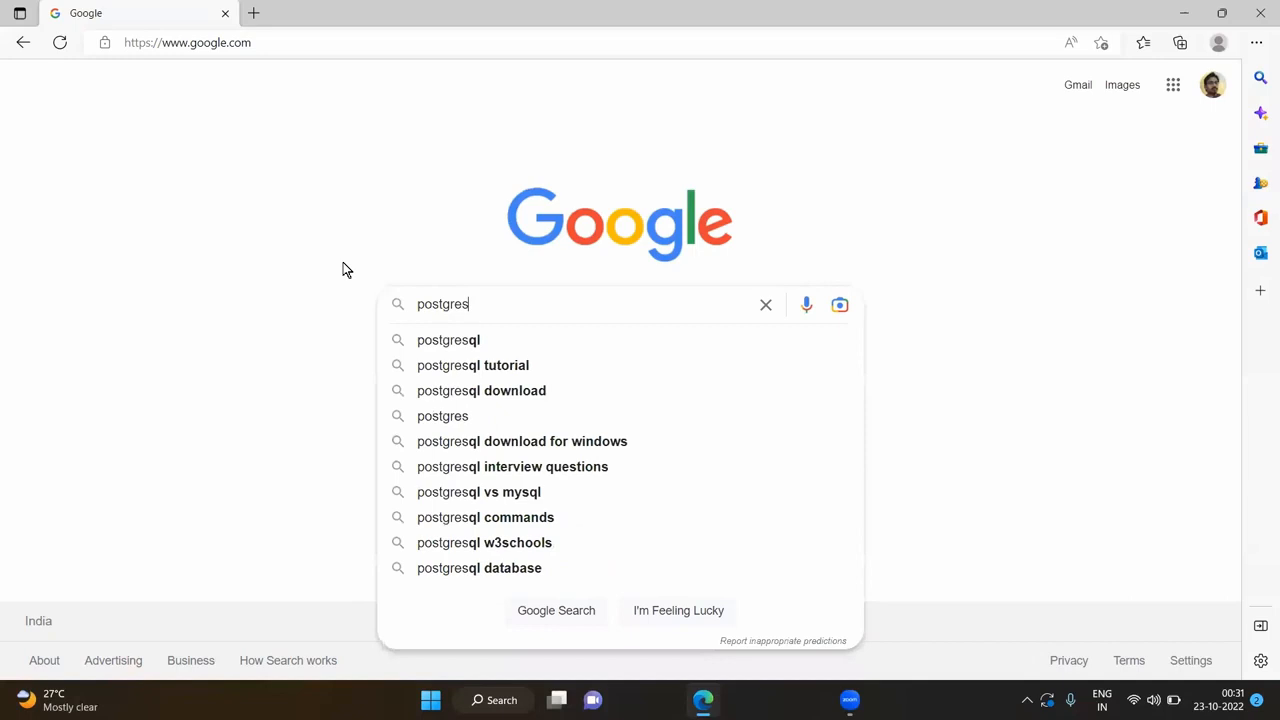
{"action": "type", "text": "sql "}
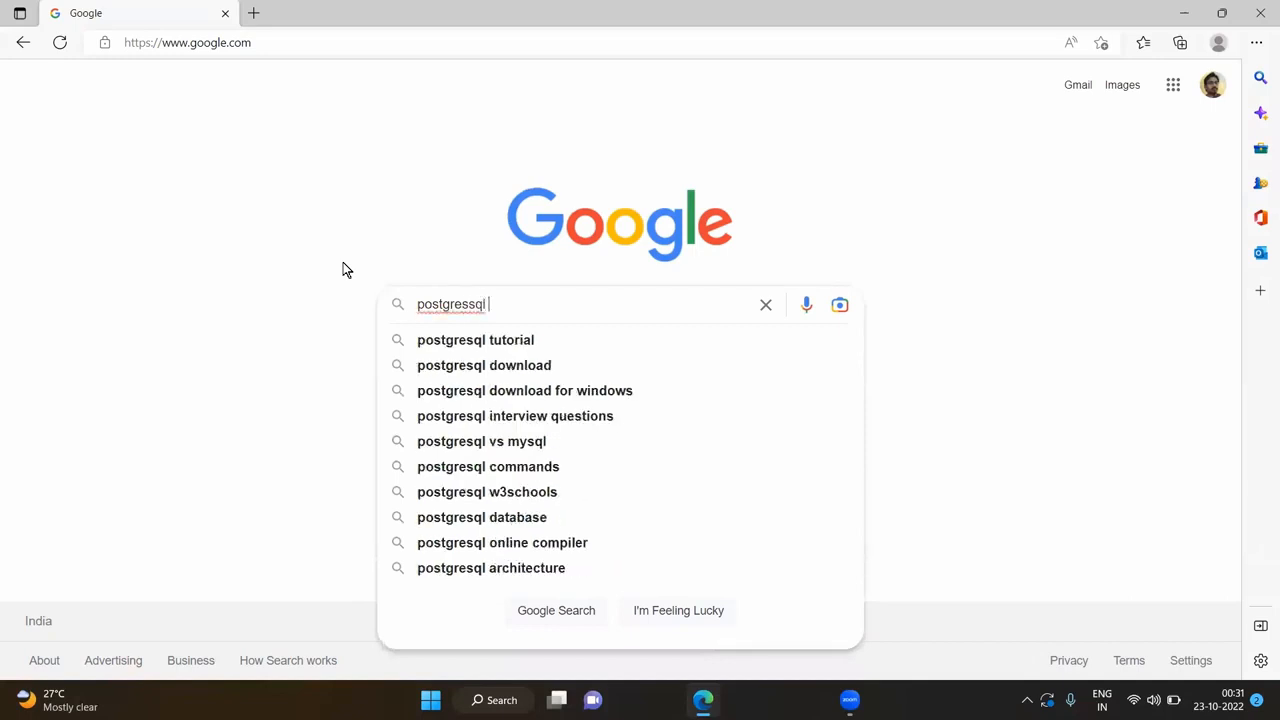
{"action": "type", "text": "enter"}
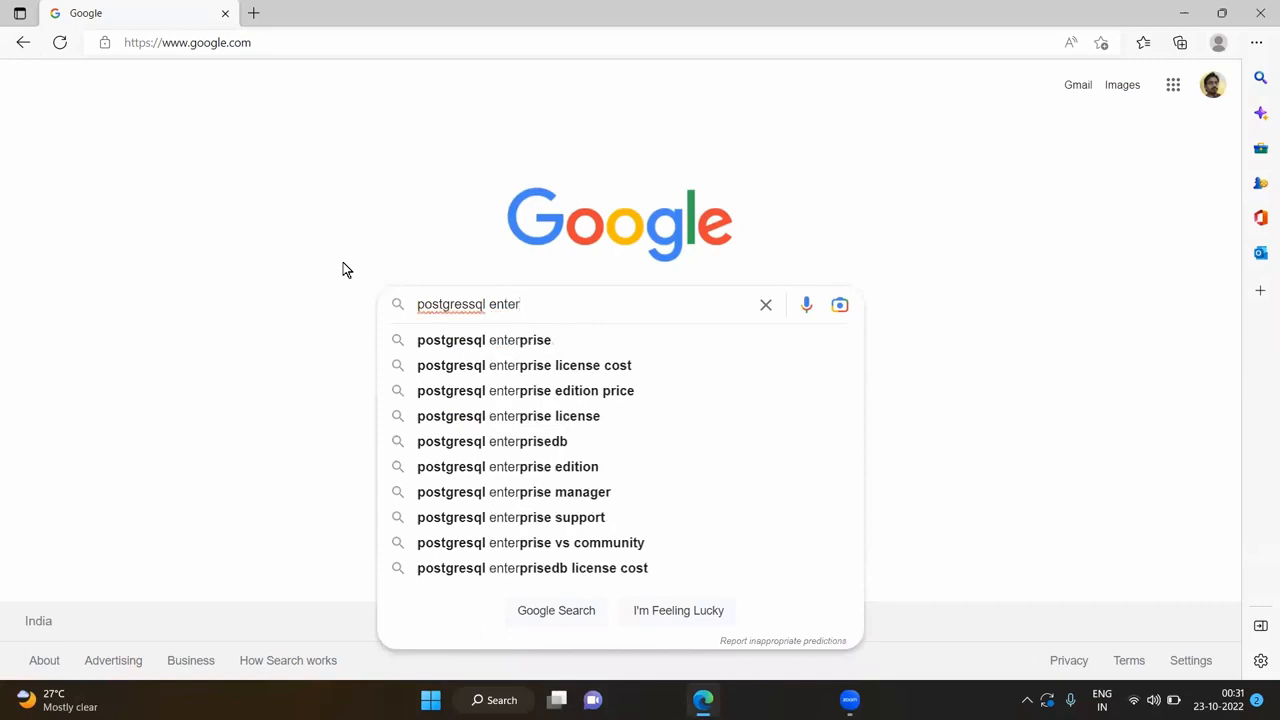
{"action": "type", "text": "pri"}
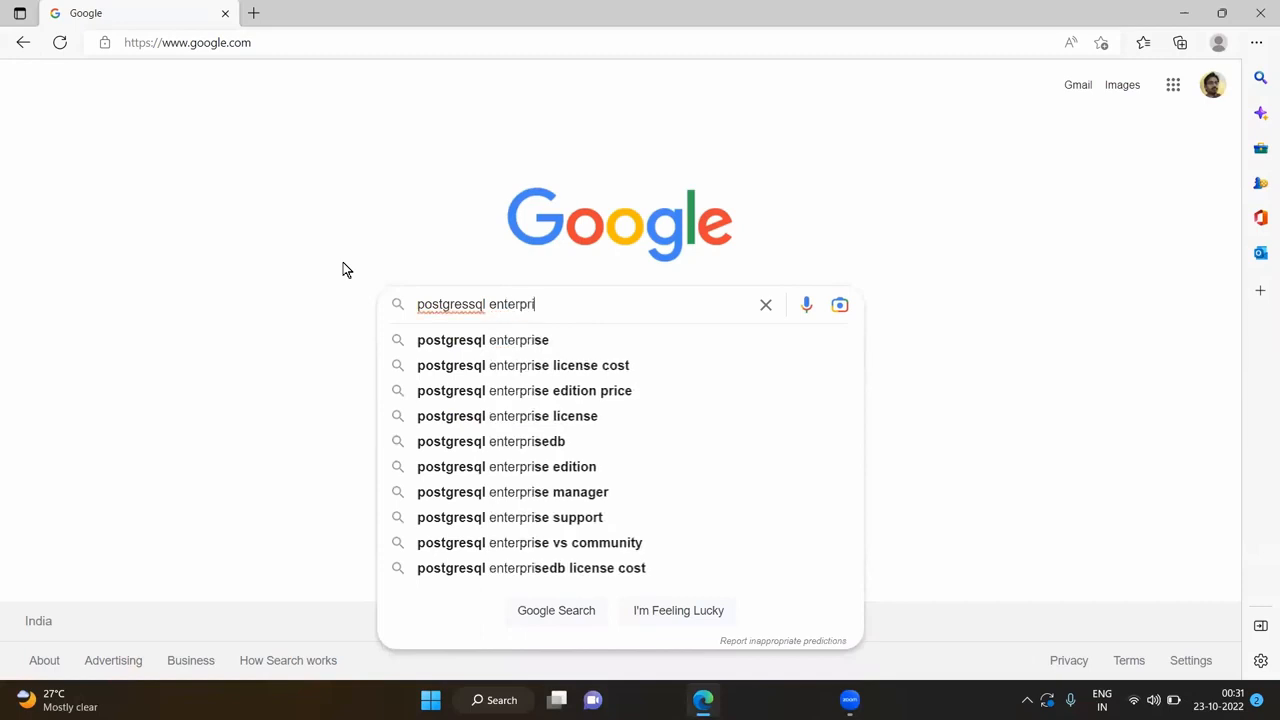
{"action": "type", "text": "se"}
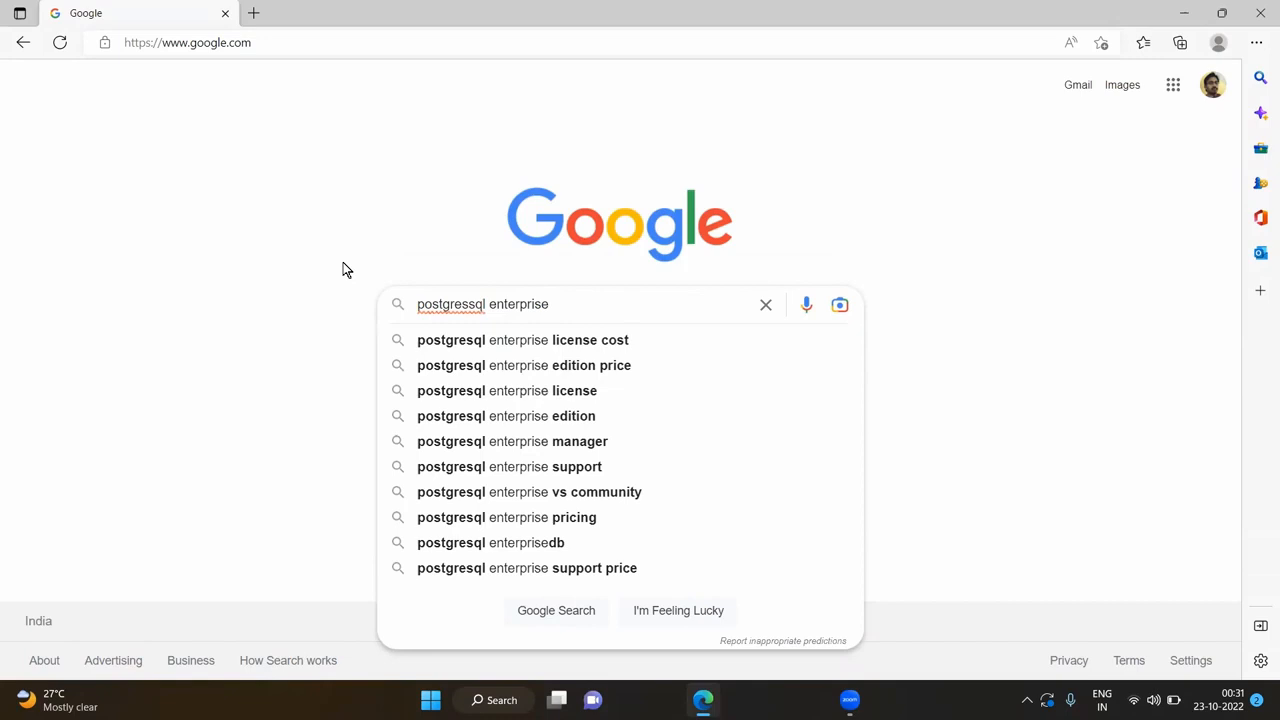
{"action": "type", "text": " db"}
{"action": "key", "text": "Return"}
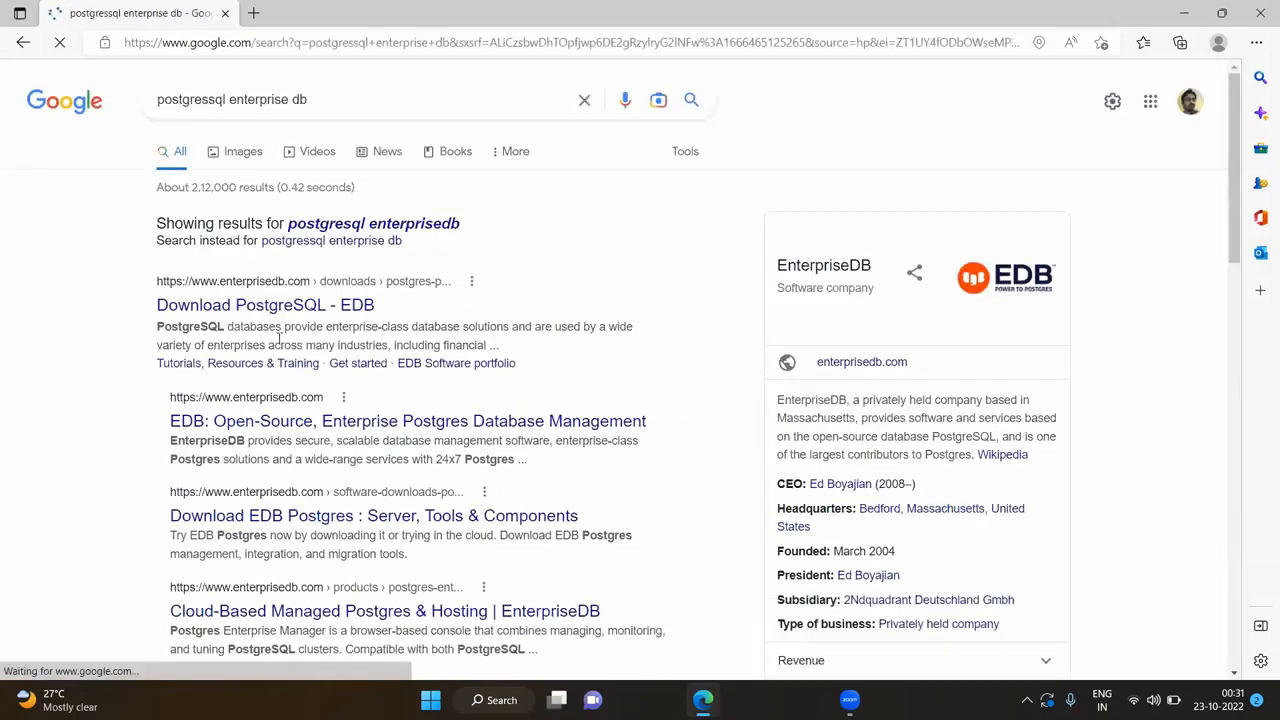
- Open EDB's Download PostgreSQL page, dismiss the cookie notice, and browse the versions table
{"action": "left_click", "coordinate": [275, 301]}
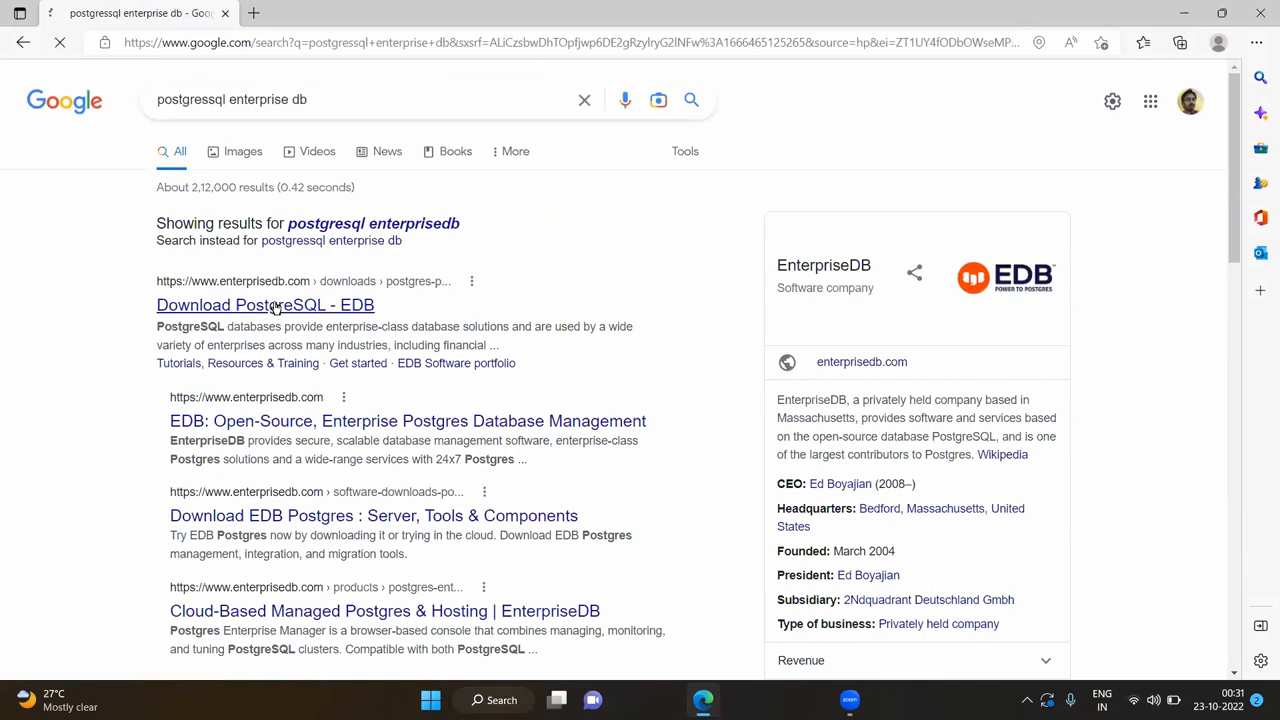
{"action": "scroll", "coordinate": [275, 301], "scroll_direction": "down", "scroll_amount": 2}
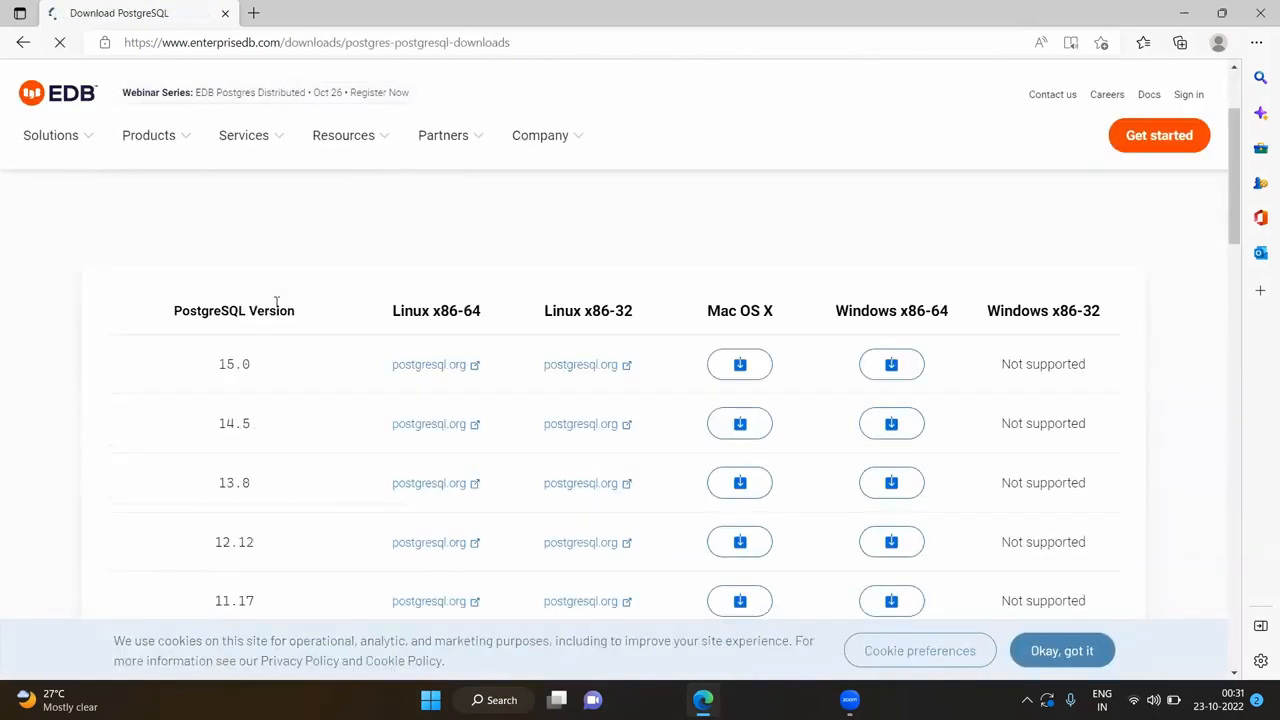
{"action": "left_click", "coordinate": [1060, 651]}
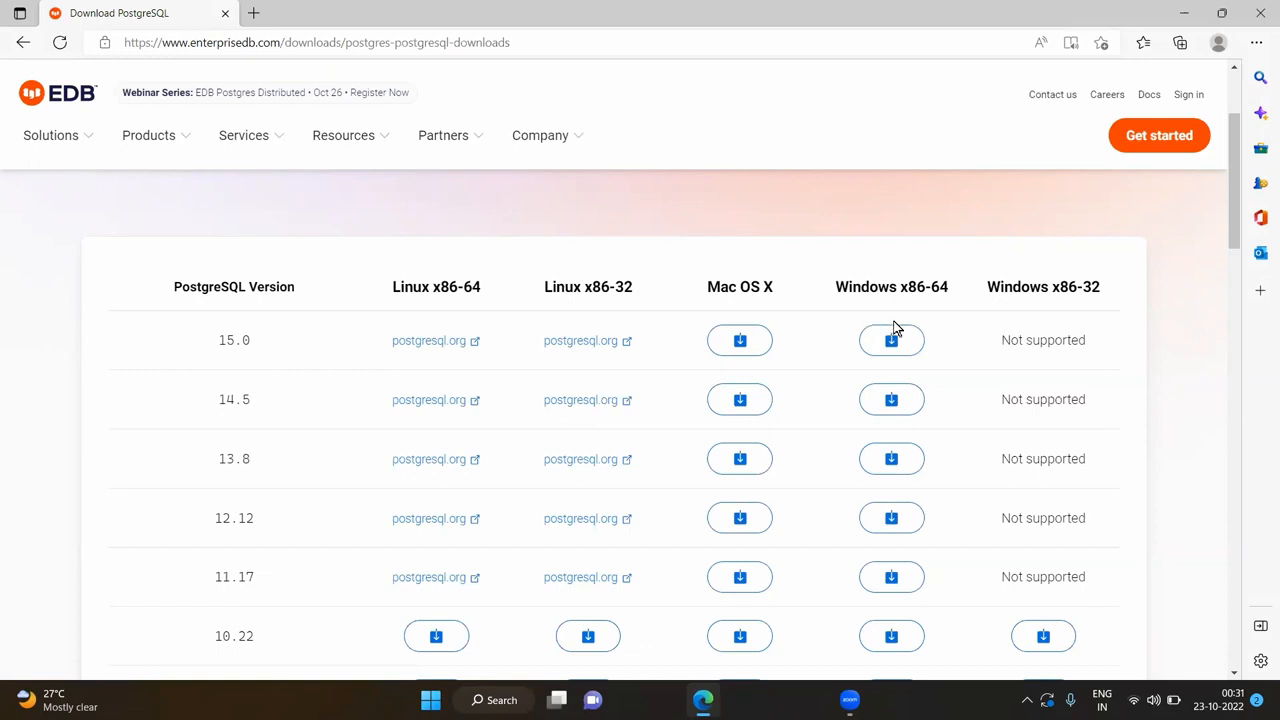
{"action": "scroll", "coordinate": [1030, 332], "scroll_direction": "down", "scroll_amount": 2}
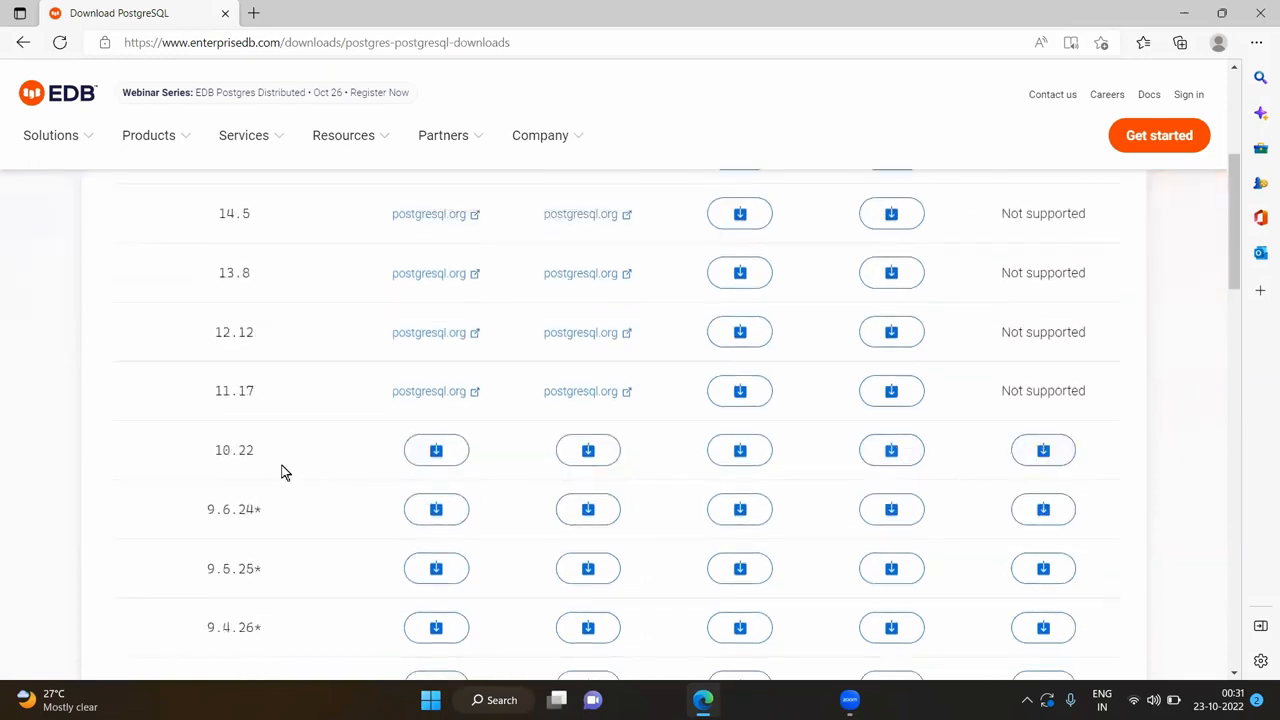
{"action": "scroll", "coordinate": [1006, 457], "scroll_direction": "up", "scroll_amount": 3}
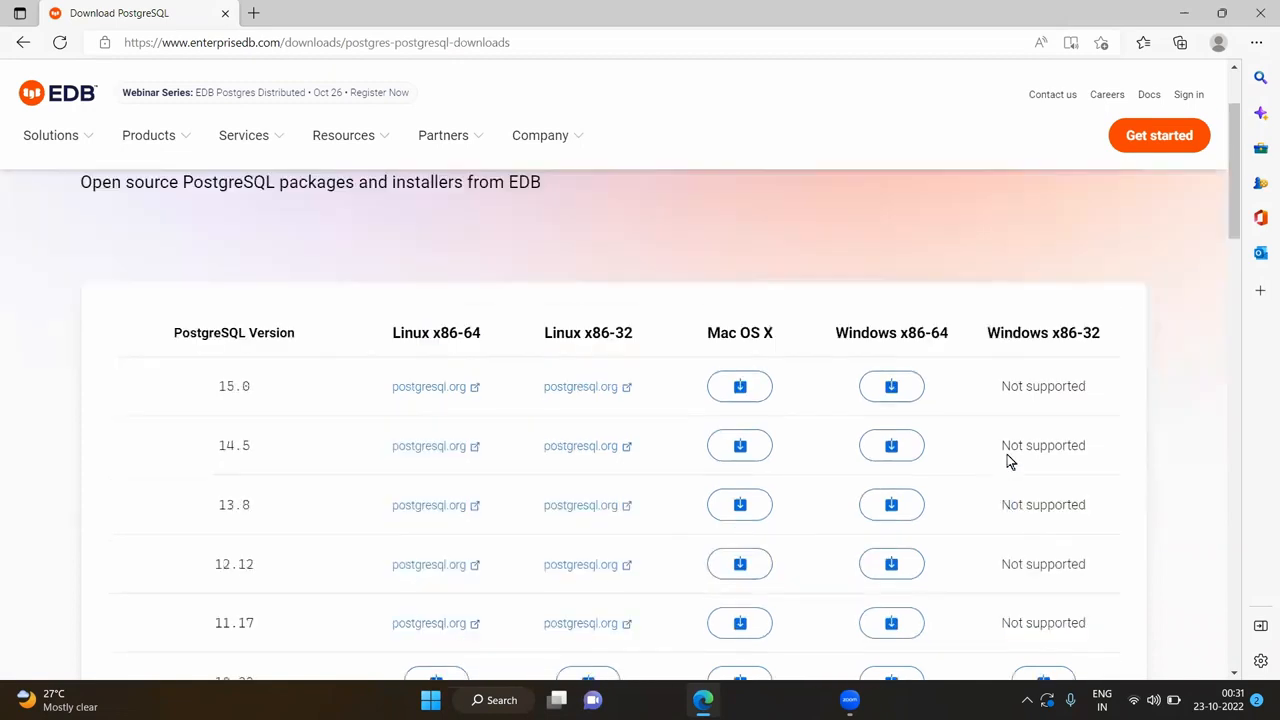
{"action": "scroll", "coordinate": [909, 430], "scroll_direction": "down", "scroll_amount": 1}
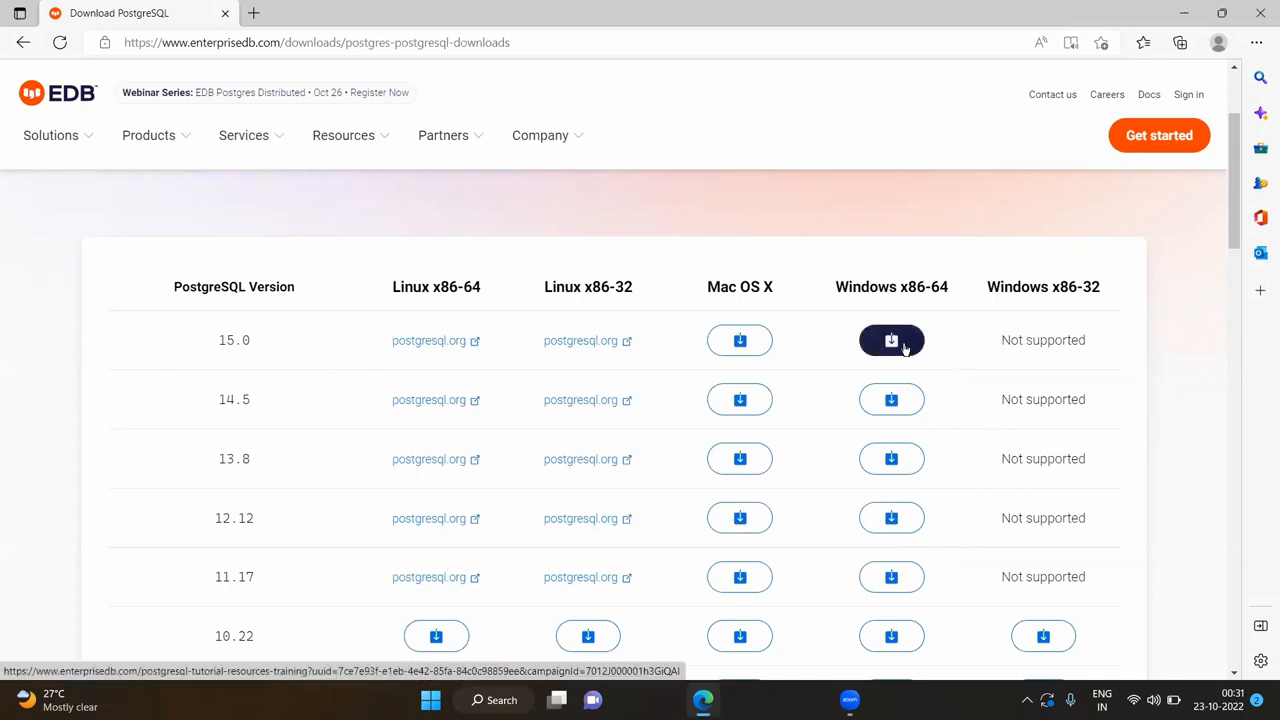
- Start downloading the PostgreSQL 15.0 installer for 64-bit Windows
{"action": "left_click", "coordinate": [904, 347]}
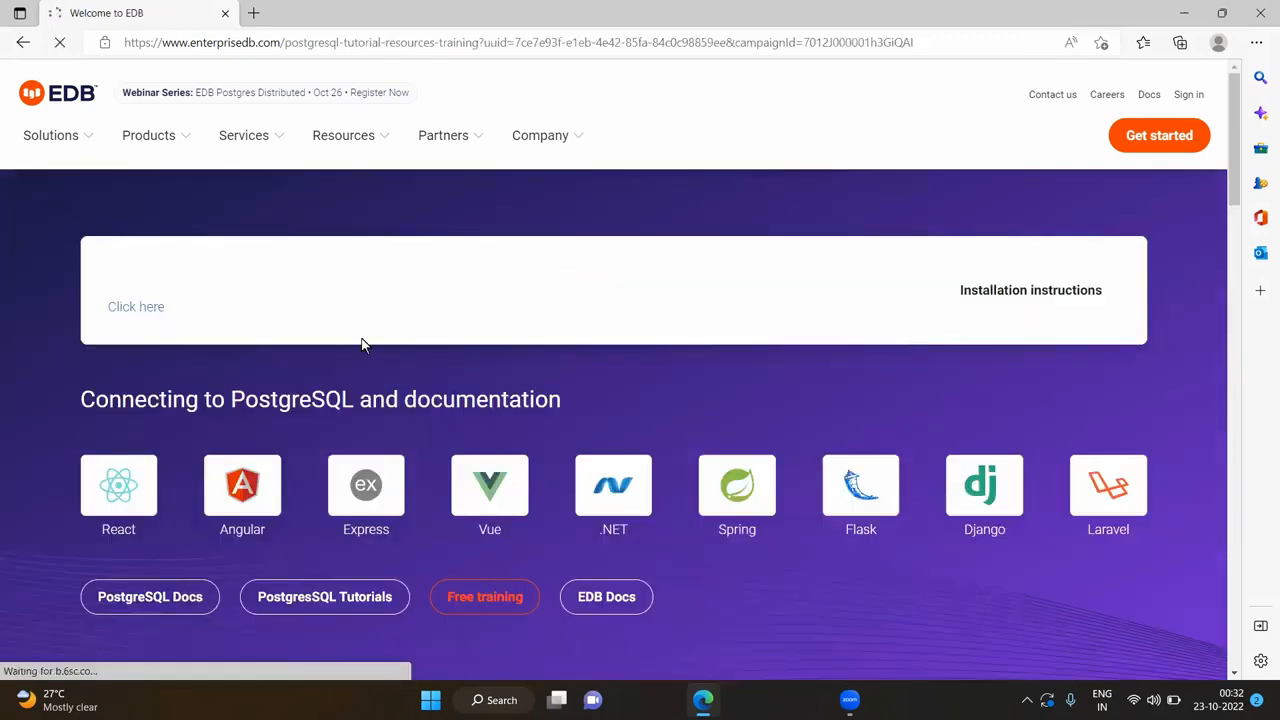
{"action": "scroll", "coordinate": [190, 443], "scroll_direction": "down", "scroll_amount": 2}
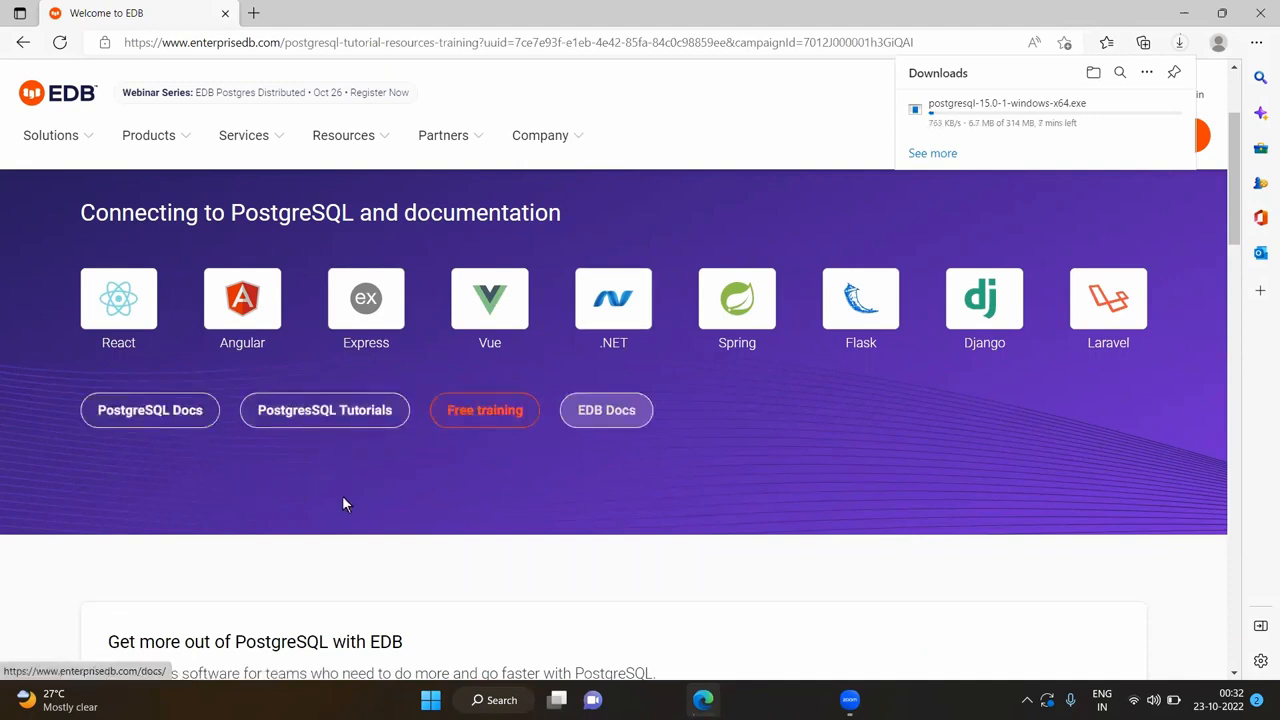
{"action": "scroll", "coordinate": [292, 522], "scroll_direction": "down", "scroll_amount": 1}
{"action": "scroll", "coordinate": [292, 522], "scroll_direction": "down", "scroll_amount": 5}
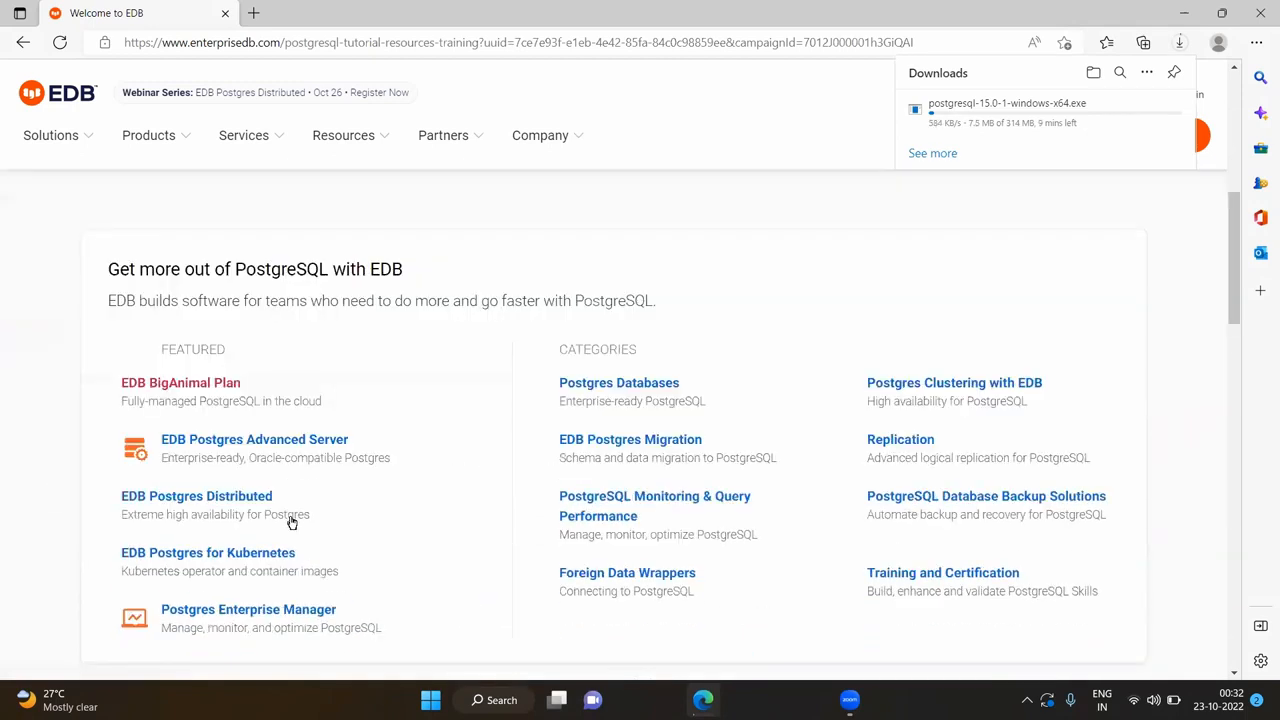
{"action": "scroll", "coordinate": [292, 522], "scroll_direction": "down", "scroll_amount": 1}
{"action": "scroll", "coordinate": [292, 522], "scroll_direction": "down", "scroll_amount": 2}
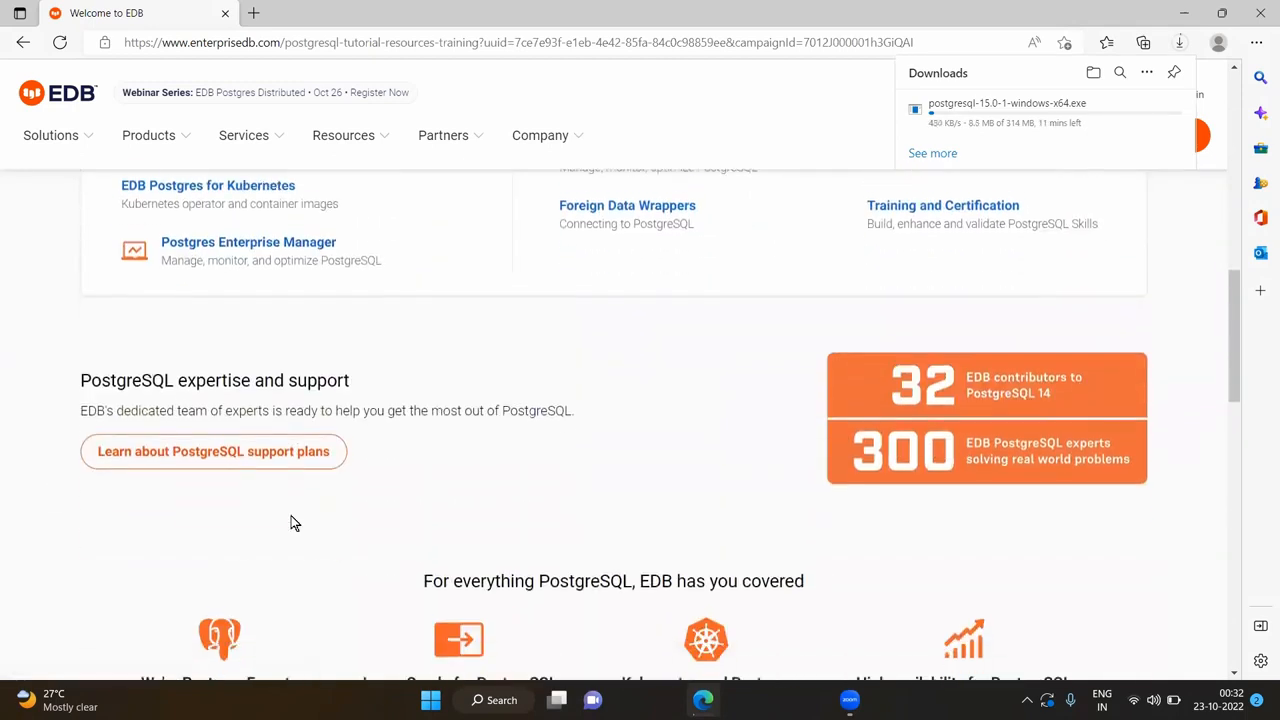
{"action": "scroll", "coordinate": [292, 522], "scroll_direction": "down", "scroll_amount": 3}
{"action": "scroll", "coordinate": [292, 522], "scroll_direction": "down", "scroll_amount": 2}
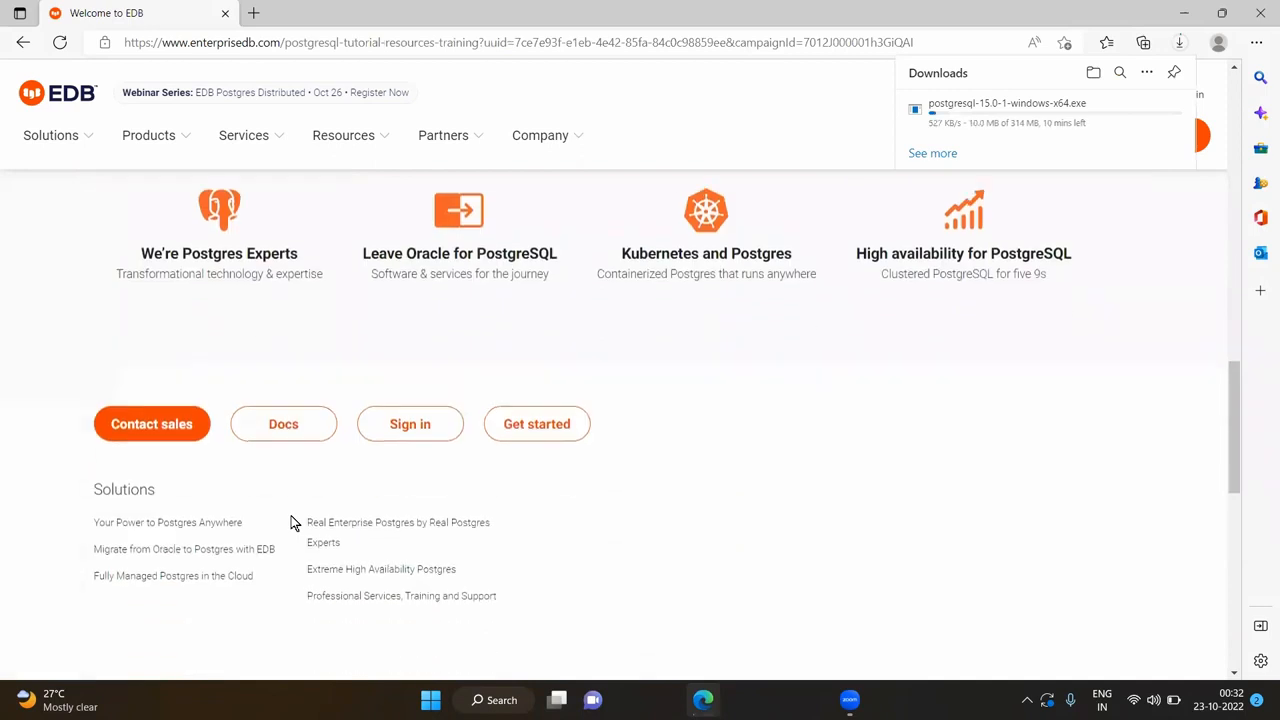
{"action": "scroll", "coordinate": [292, 522], "scroll_direction": "down", "scroll_amount": 3}
{"action": "scroll", "coordinate": [292, 523], "scroll_direction": "up", "scroll_amount": 7}
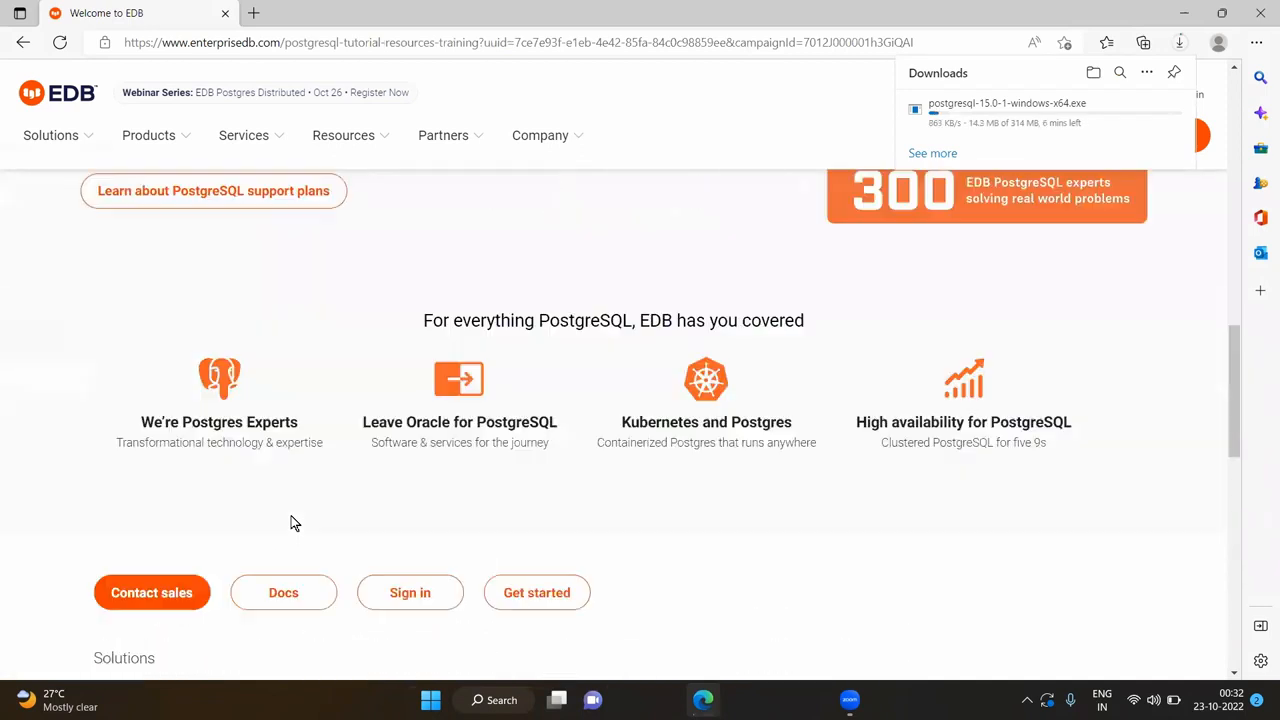
{"action": "scroll", "coordinate": [292, 522], "scroll_direction": "up", "scroll_amount": 10}
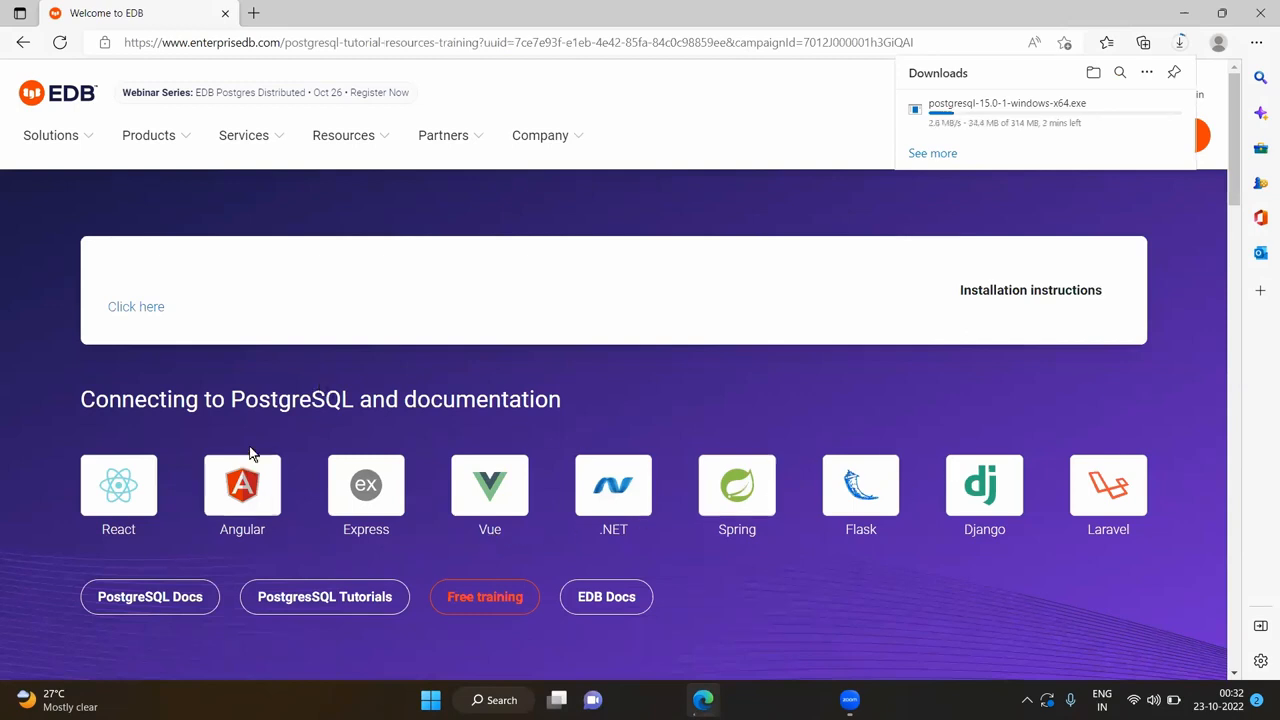
- Once finished, open the downloaded postgresql-15.0-1-windows-x64.exe installer
{"action": "scroll", "coordinate": [687, 528], "scroll_direction": "down", "scroll_amount": 1}
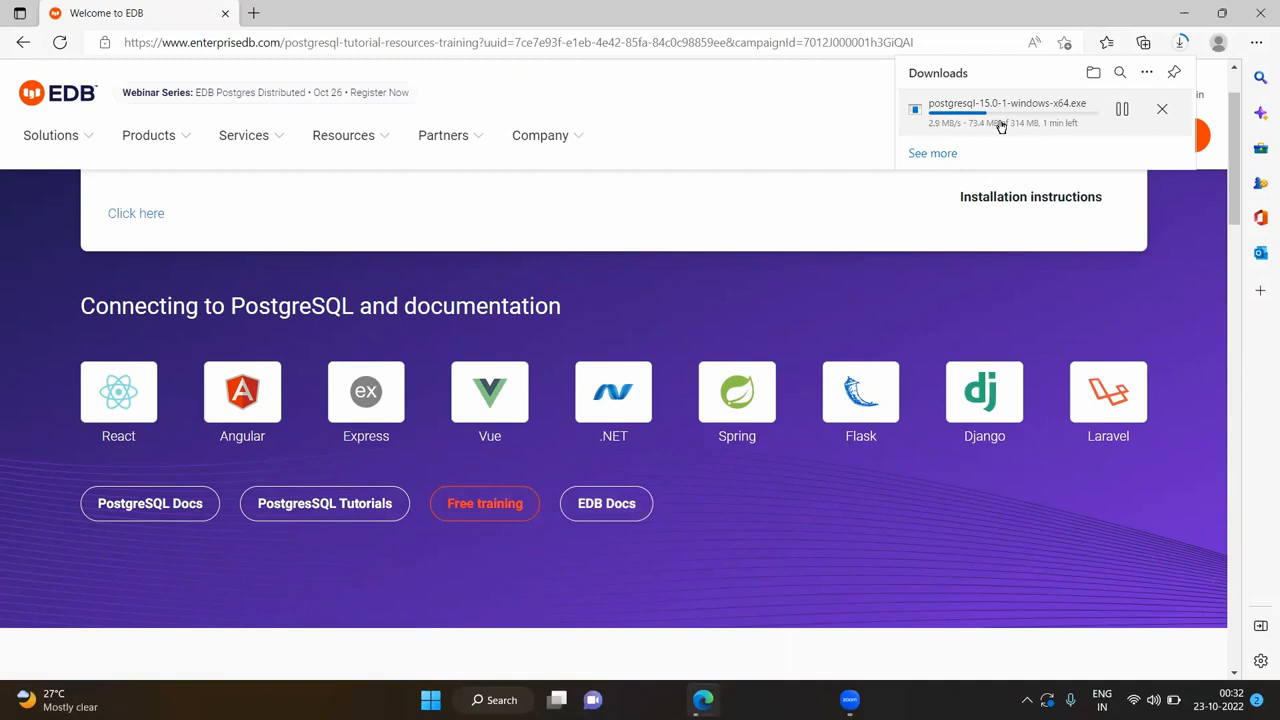
{"action": "scroll", "coordinate": [505, 550], "scroll_direction": "down", "scroll_amount": 2}
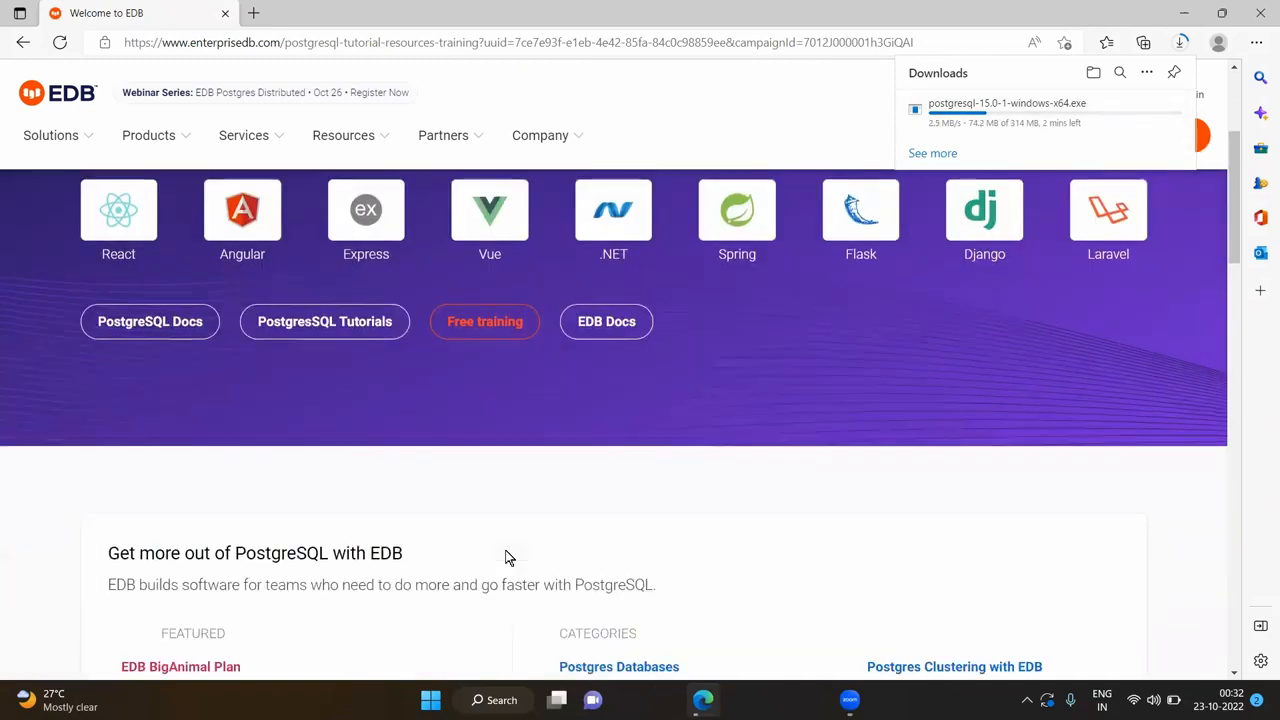
{"action": "scroll", "coordinate": [505, 557], "scroll_direction": "down", "scroll_amount": 3}
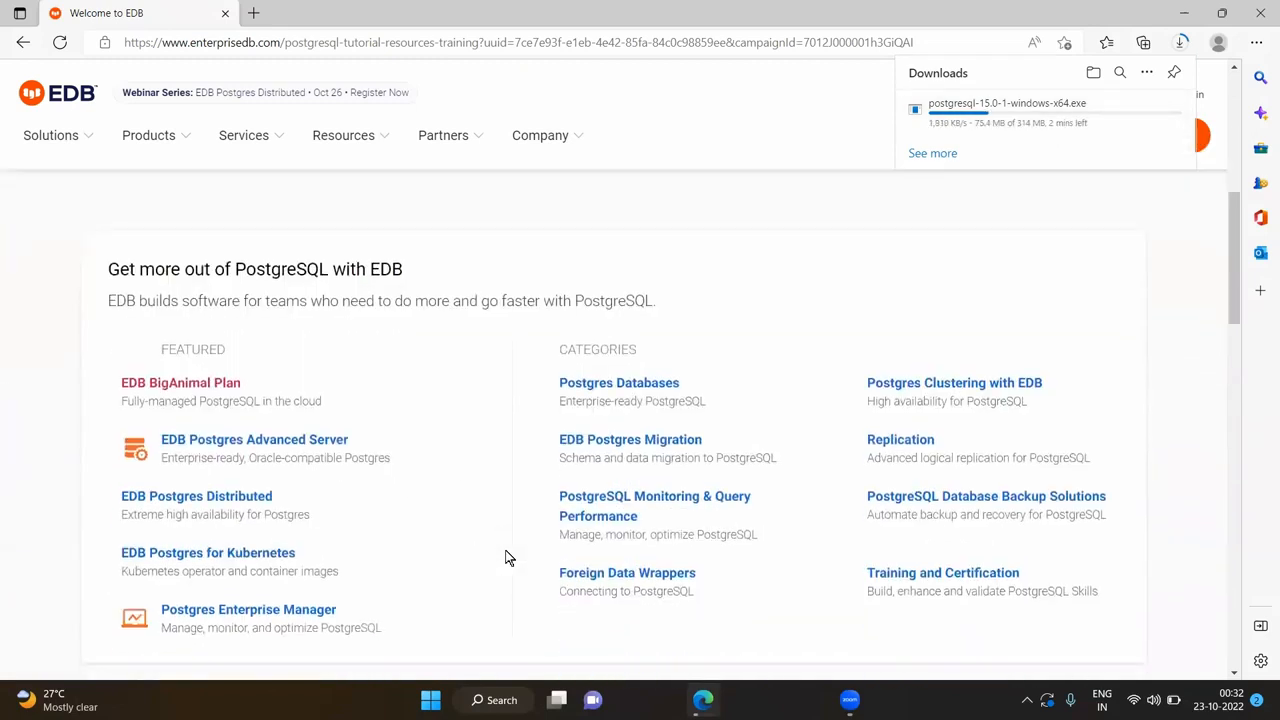
{"action": "scroll", "coordinate": [505, 557], "scroll_direction": "down", "scroll_amount": 4}
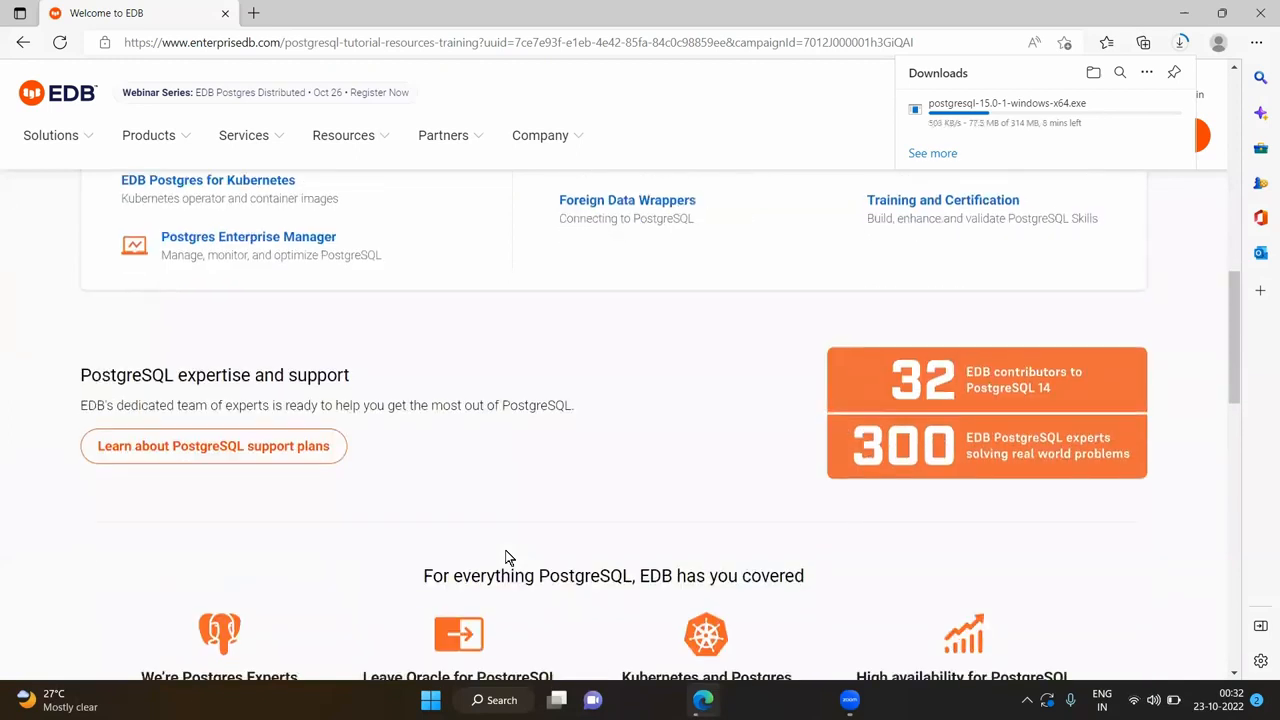
{"action": "scroll", "coordinate": [505, 557], "scroll_direction": "up", "scroll_amount": 1}
{"action": "scroll", "coordinate": [505, 557], "scroll_direction": "down", "scroll_amount": 2}
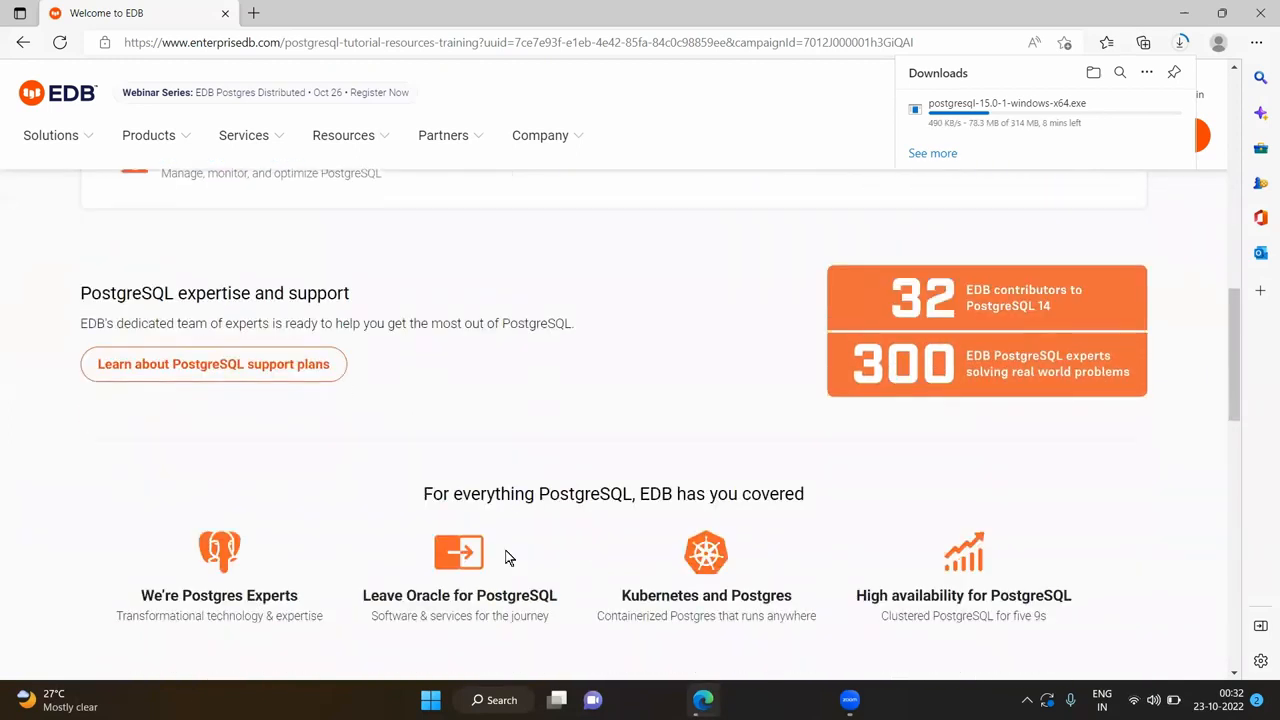
{"action": "scroll", "coordinate": [505, 557], "scroll_direction": "down", "scroll_amount": 2}
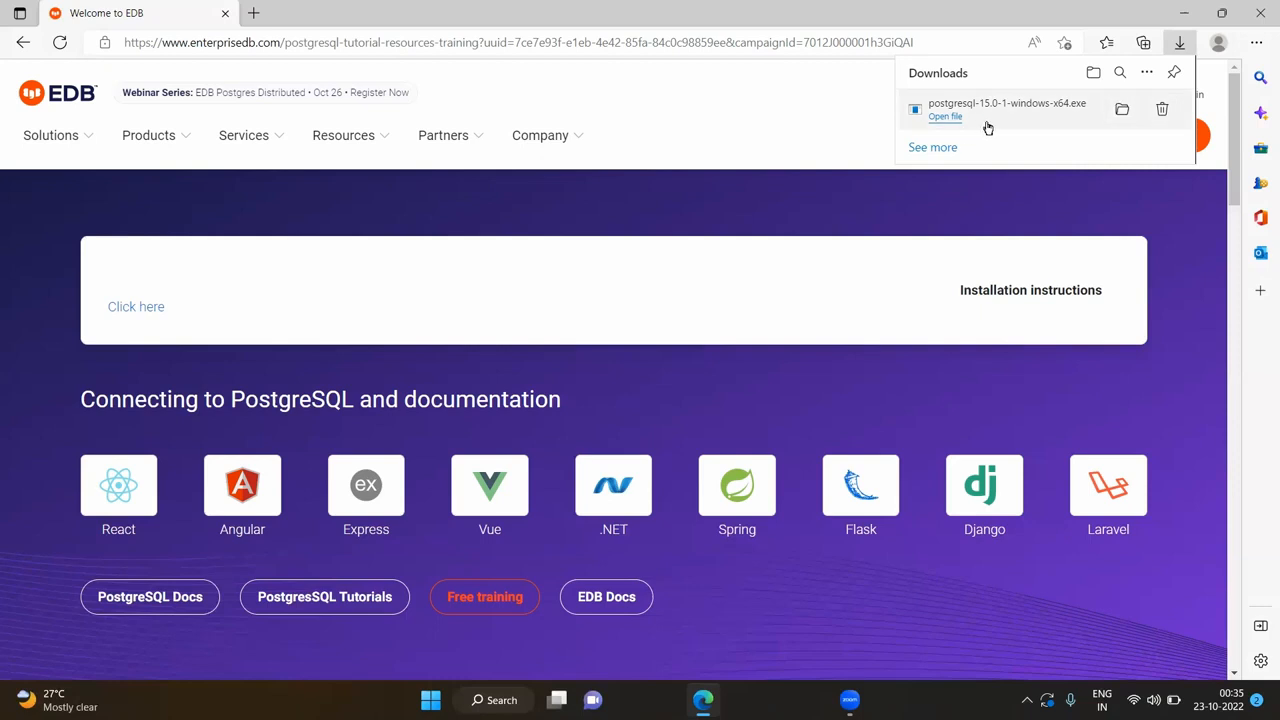
{"action": "left_click", "coordinate": [945, 117]}
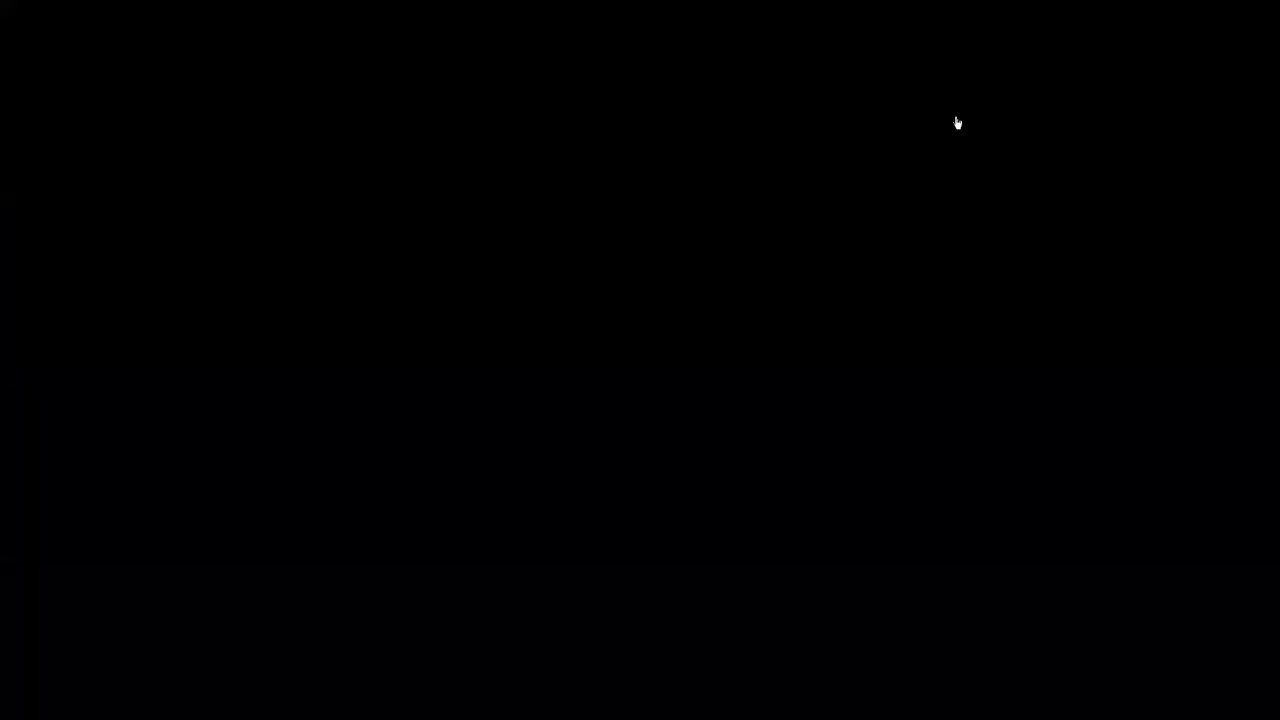
- Allow the installer through UAC and minimise Edge to reveal the PostgreSQL Setup Wizard
{"action": "left_click", "coordinate": [558, 484]}
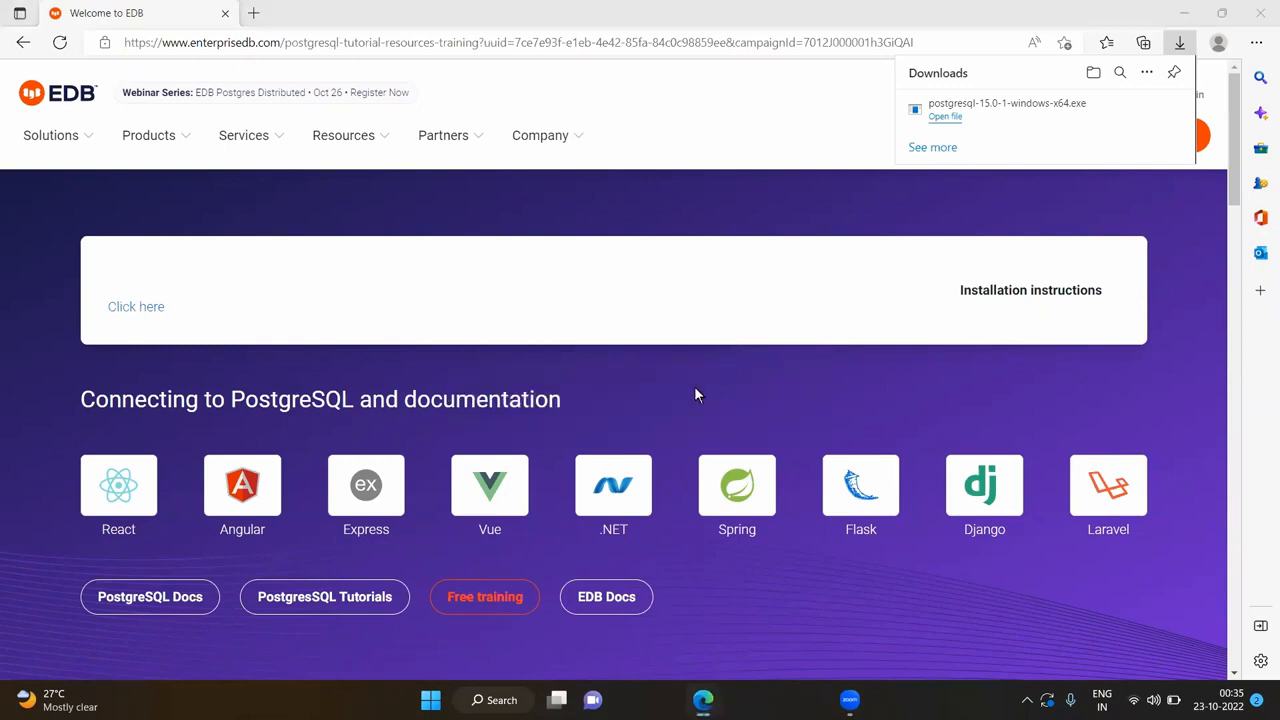
{"action": "left_click", "coordinate": [1188, 12]}
{"action": "left_click", "coordinate": [1188, 12]}
{"action": "left_click", "coordinate": [1123, 94]}
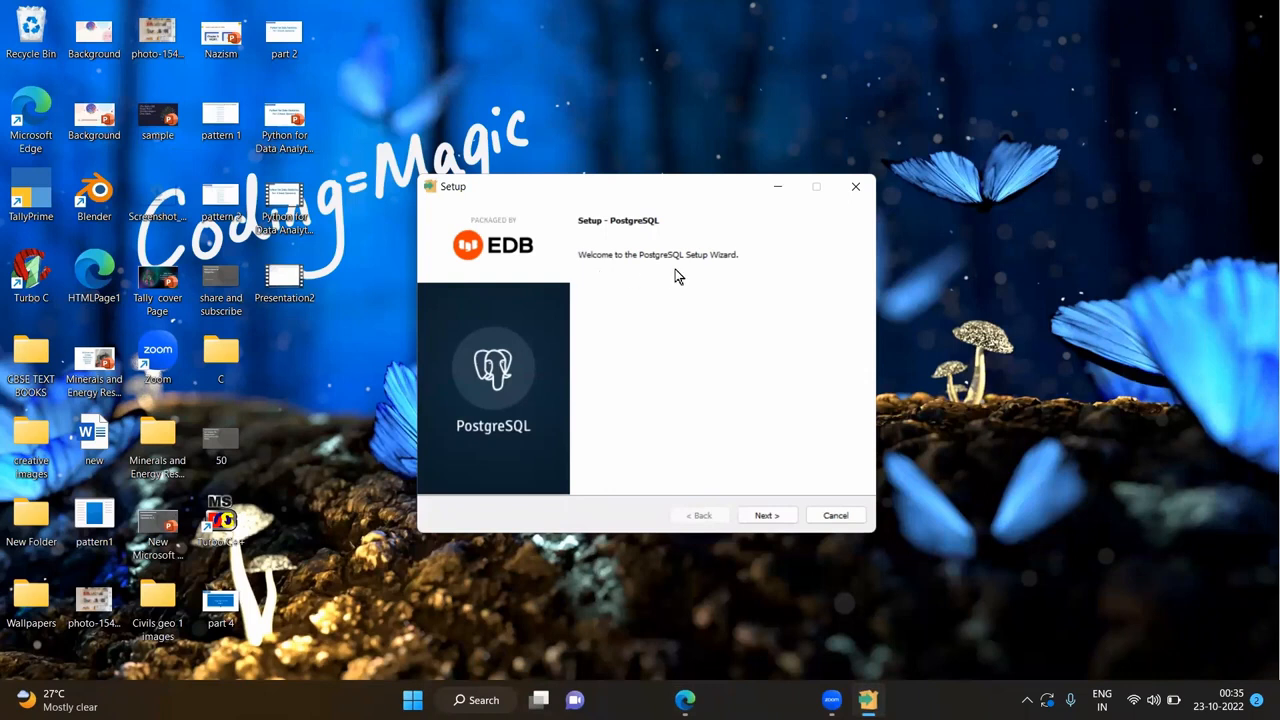
- Keep the default install folder, all four components, and data directory C:\Program Files\PostgreSQL\15\data
{"action": "left_click", "coordinate": [766, 516]}
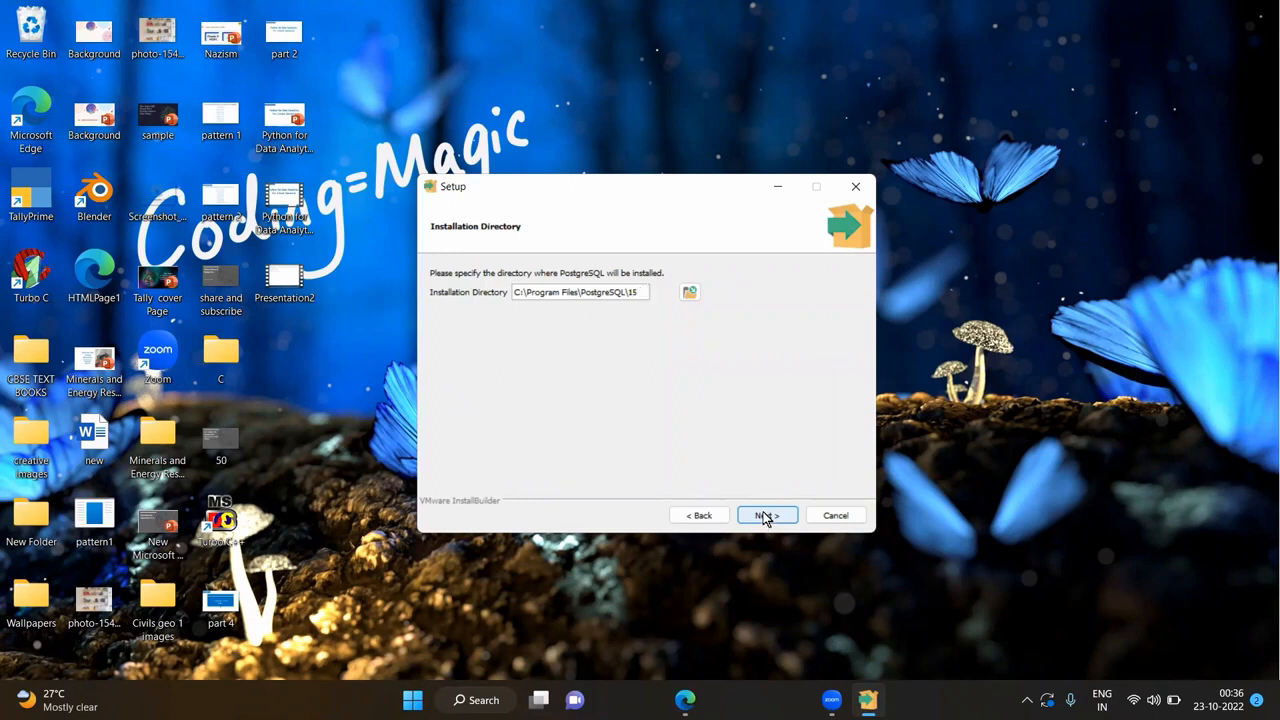
{"action": "left_click", "coordinate": [766, 516]}
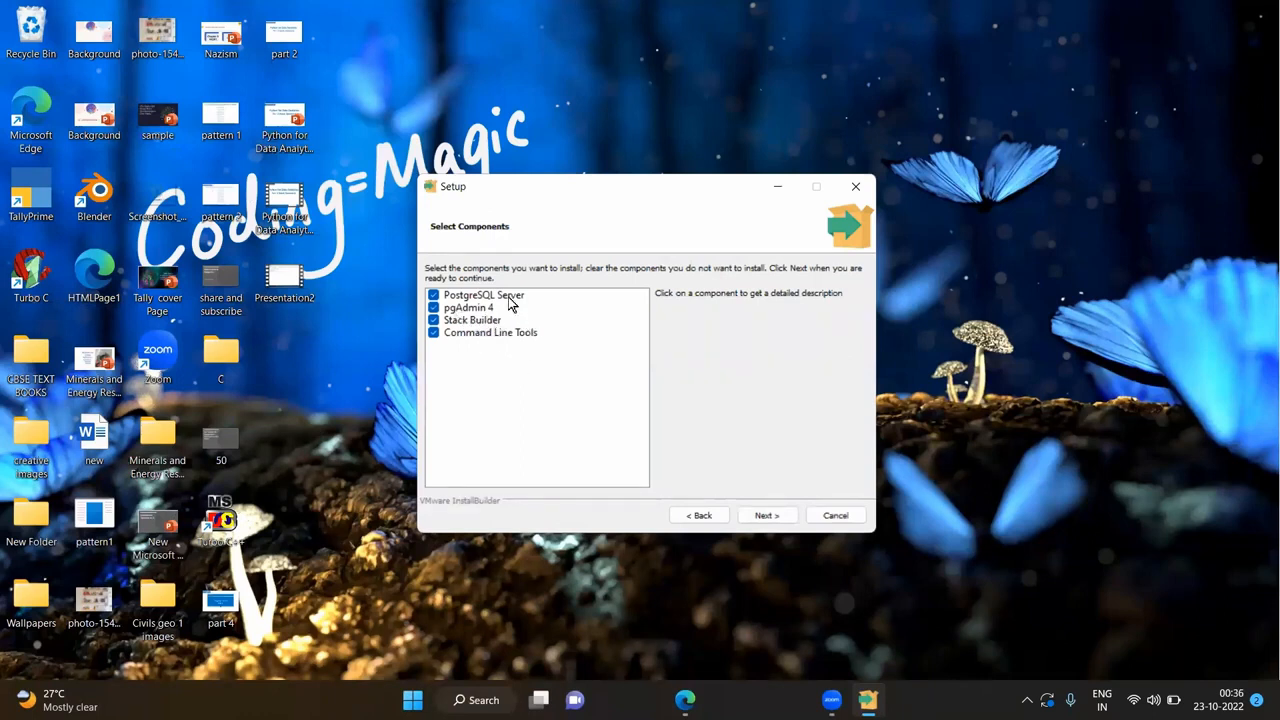
{"action": "left_click", "coordinate": [770, 515]}
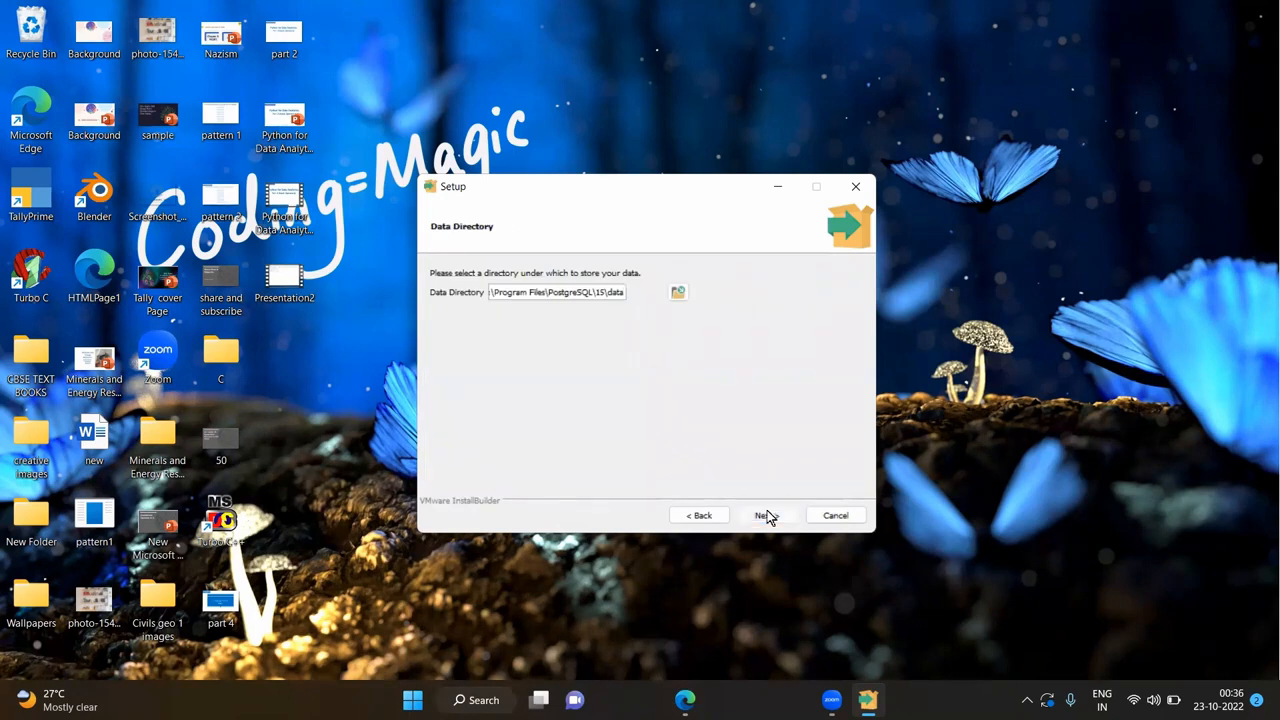
{"action": "left_click", "coordinate": [770, 517]}
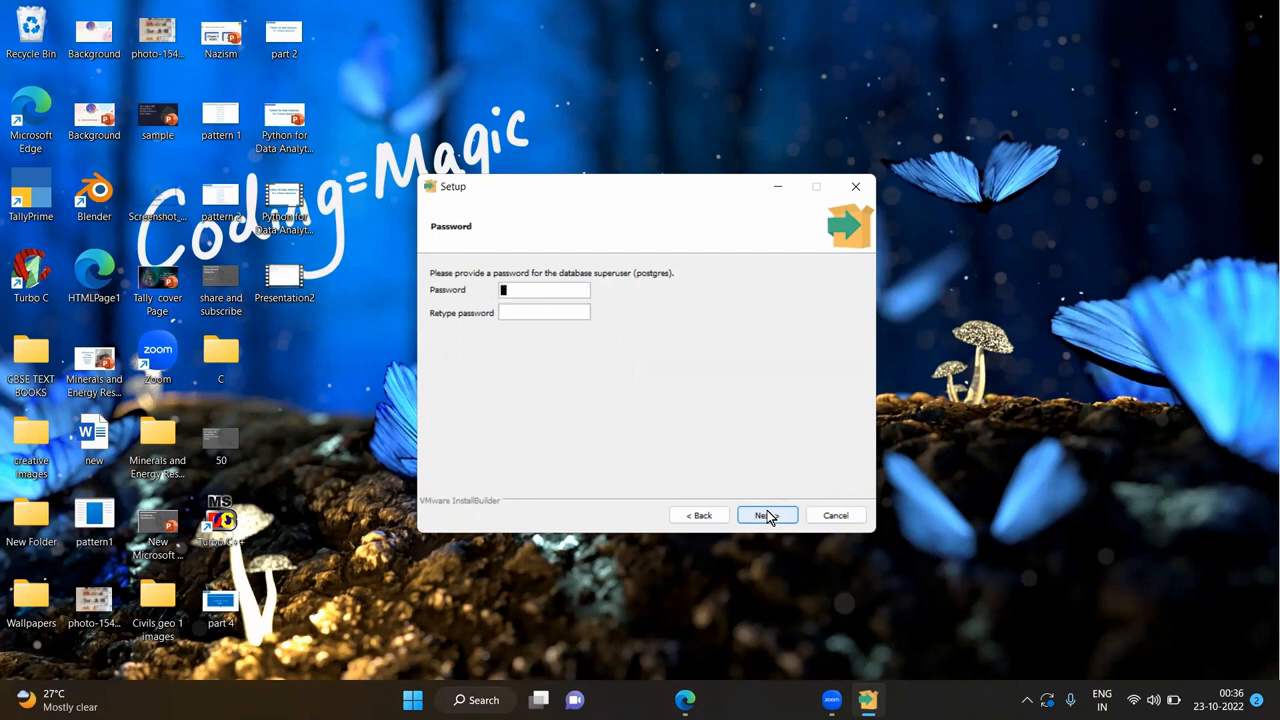
- Set the superuser password, keep port 5432 and the default locale, and accept the summary
{"action": "type", "text": "admin"}
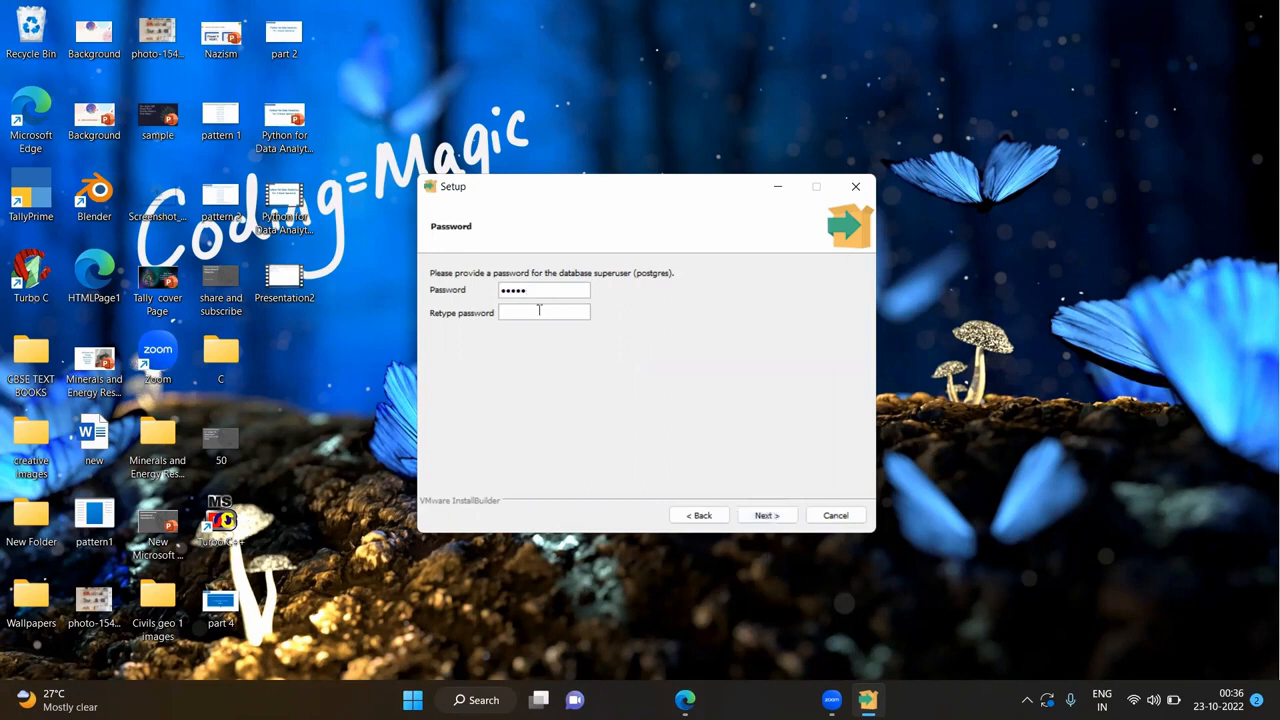
{"action": "type", "text": "admin"}
{"action": "left_click", "coordinate": [763, 516]}
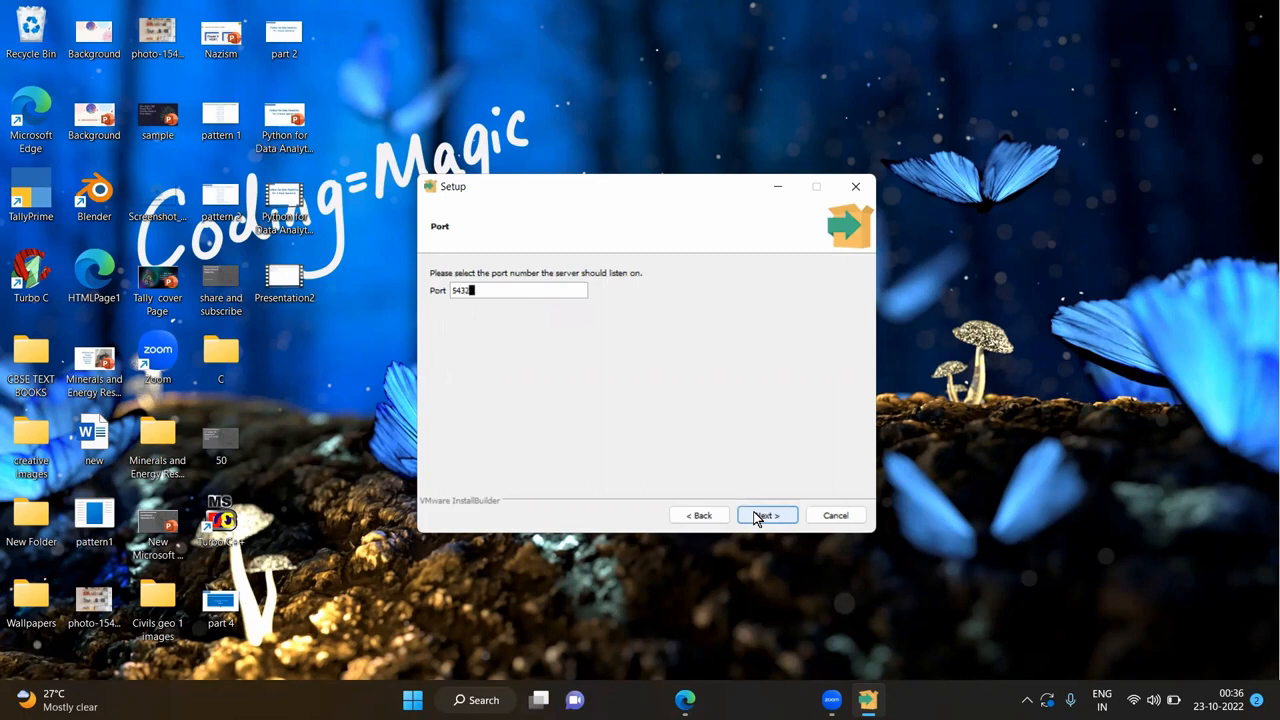
{"action": "left_click", "coordinate": [757, 517]}
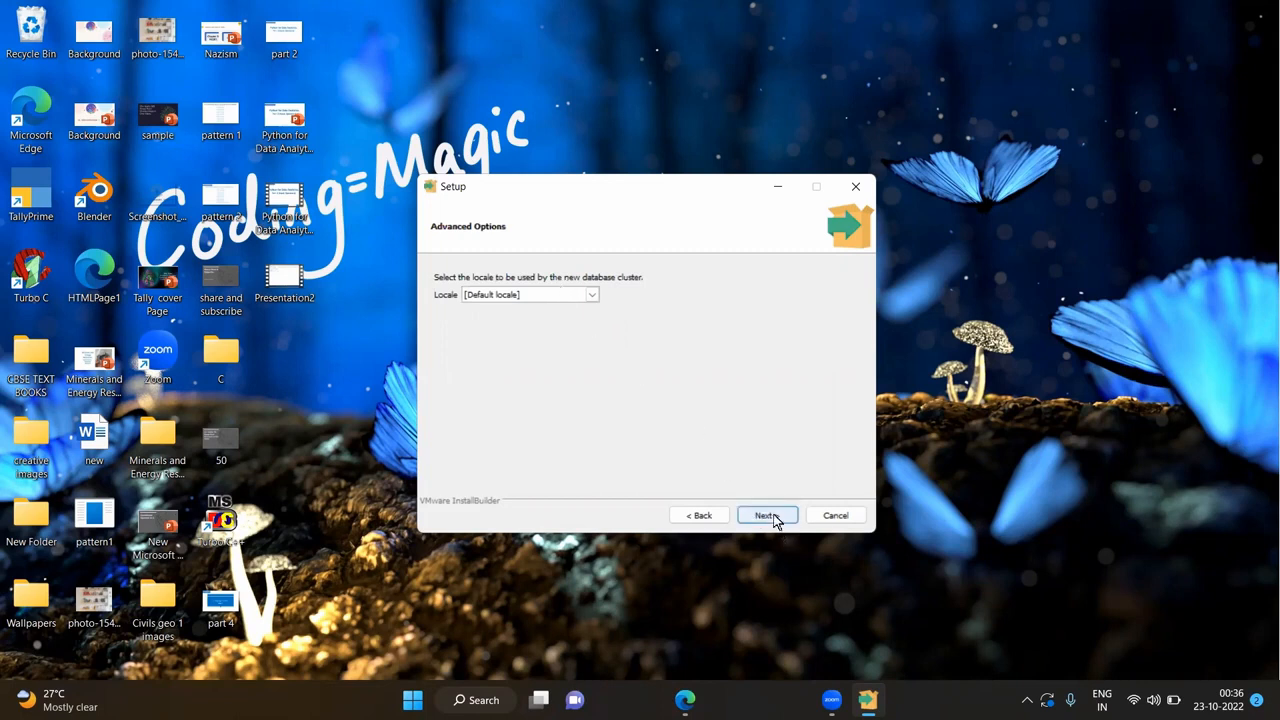
{"action": "left_click", "coordinate": [766, 516]}
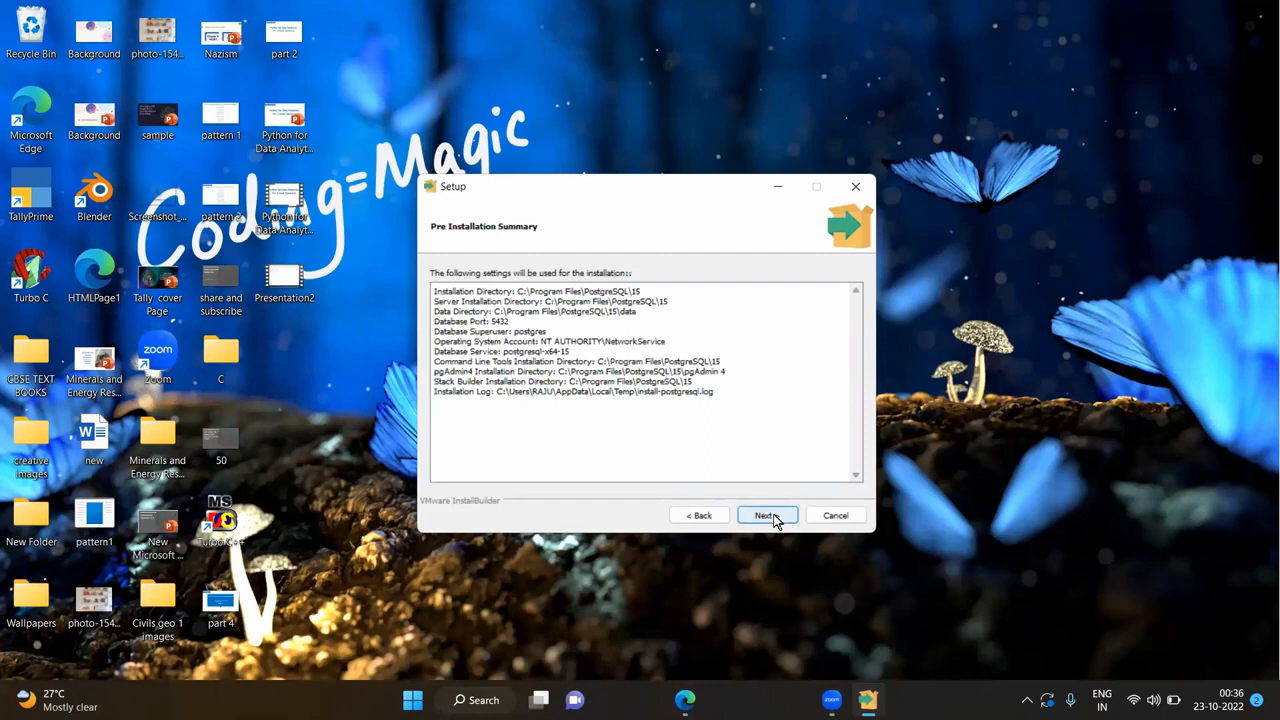
{"action": "left_click", "coordinate": [766, 516]}
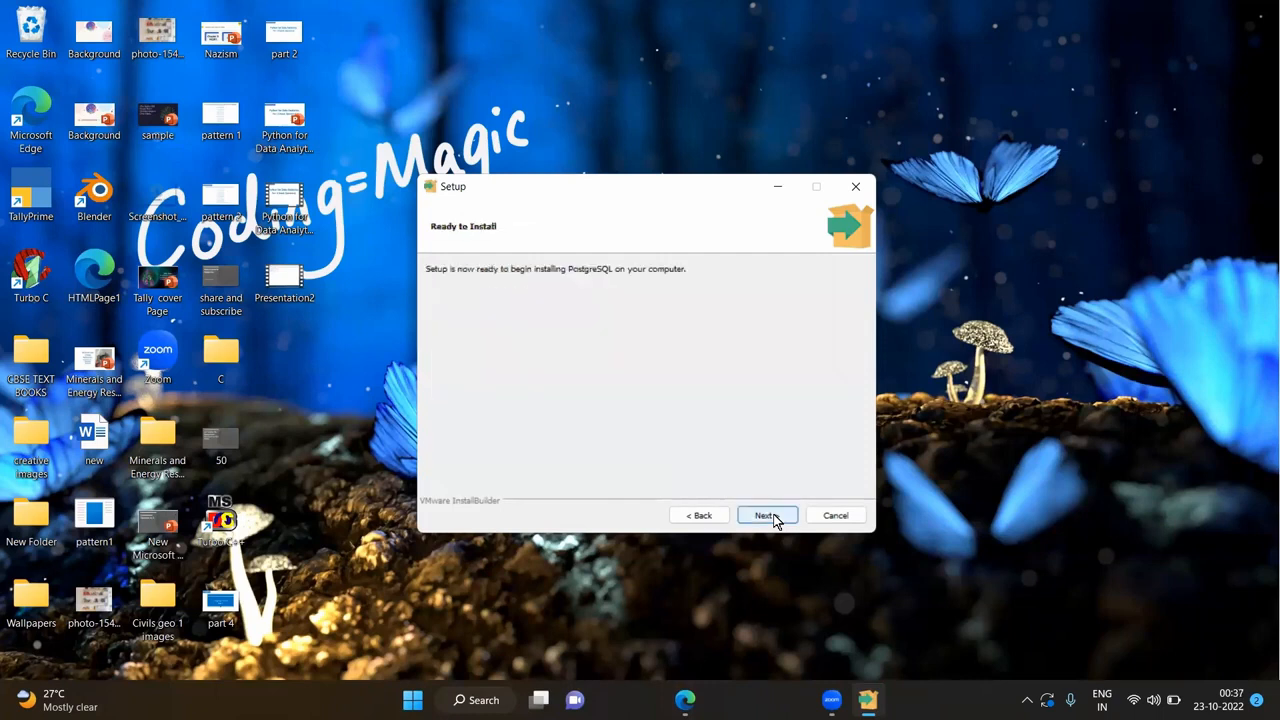
- Install PostgreSQL 15 and let the installation run to completion
{"action": "left_click", "coordinate": [766, 516]}
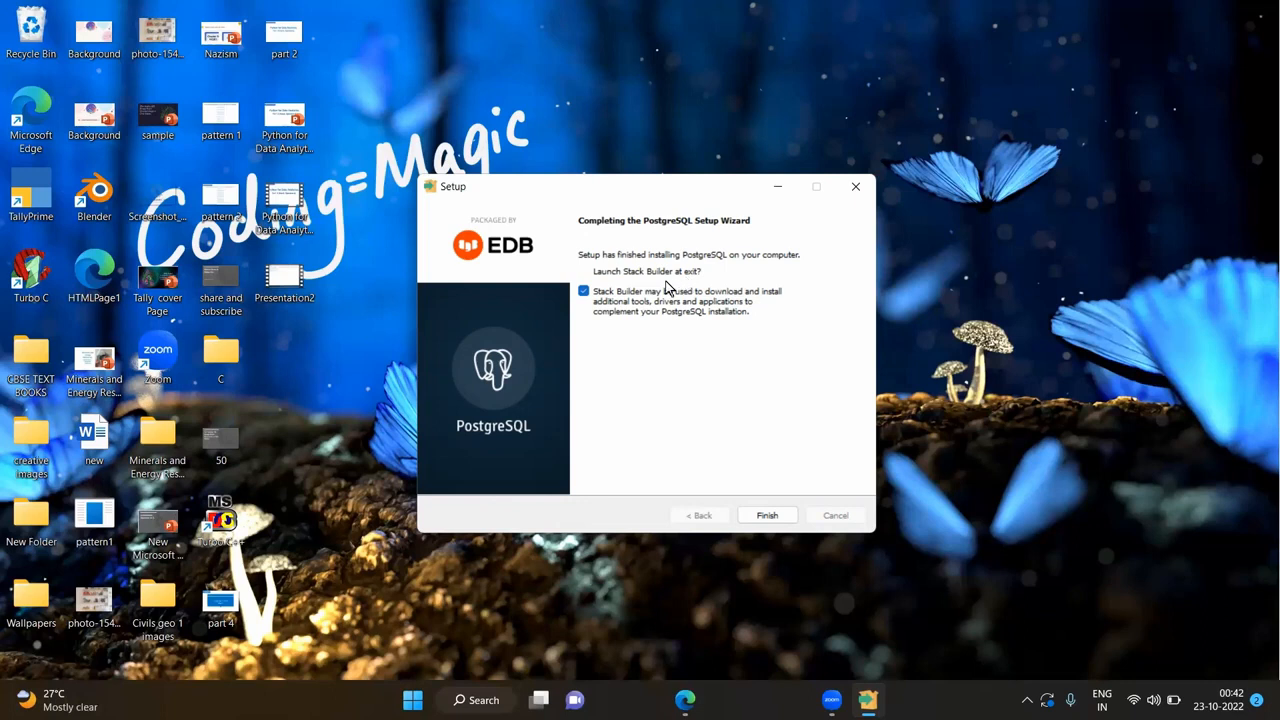
- Turn off 'Launch Stack Builder at exit' and finish the setup wizard
{"action": "left_click", "coordinate": [584, 292]}
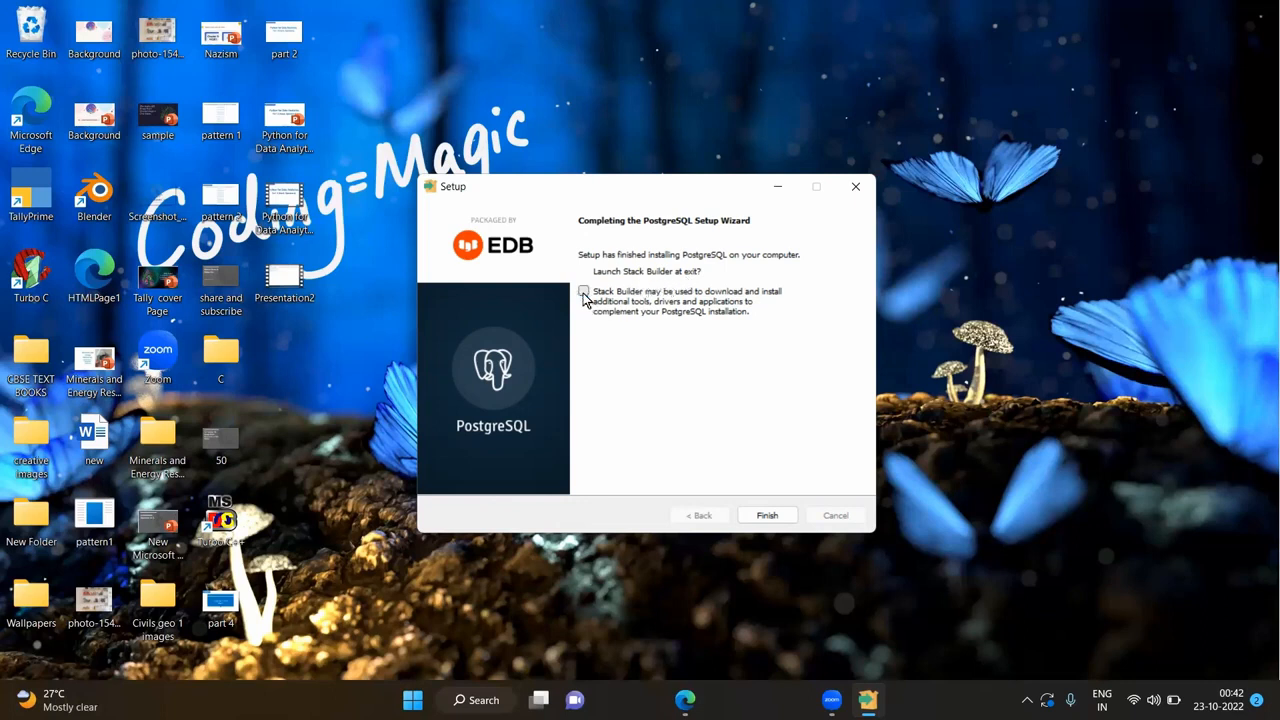
{"action": "left_click", "coordinate": [762, 514]}
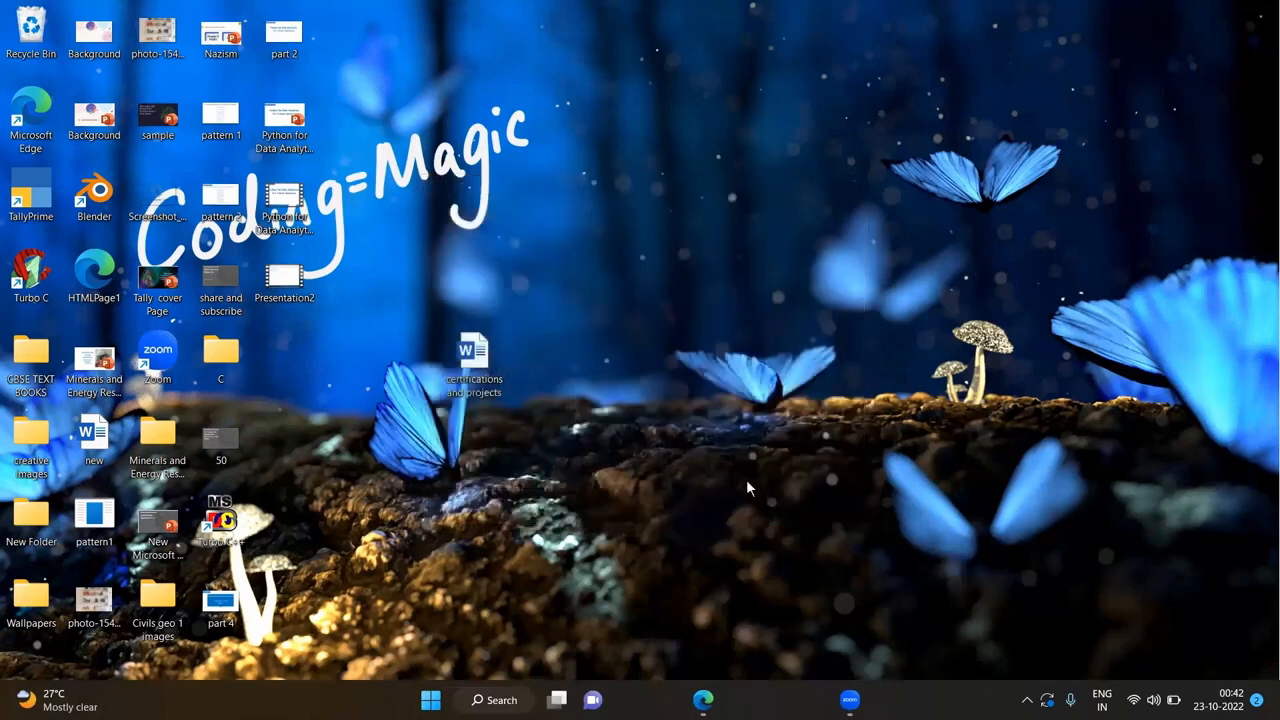